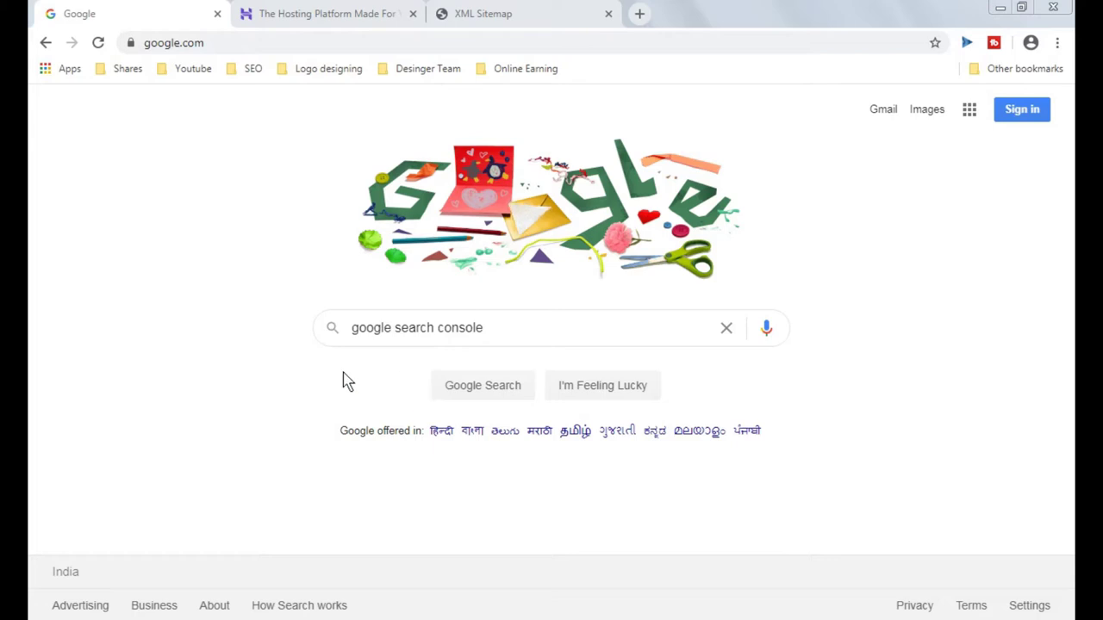
# - Search Google for "google search console" and open the Google Search Console tool page
pyautogui.click(220, 43)
pyautogui.click(528, 334)
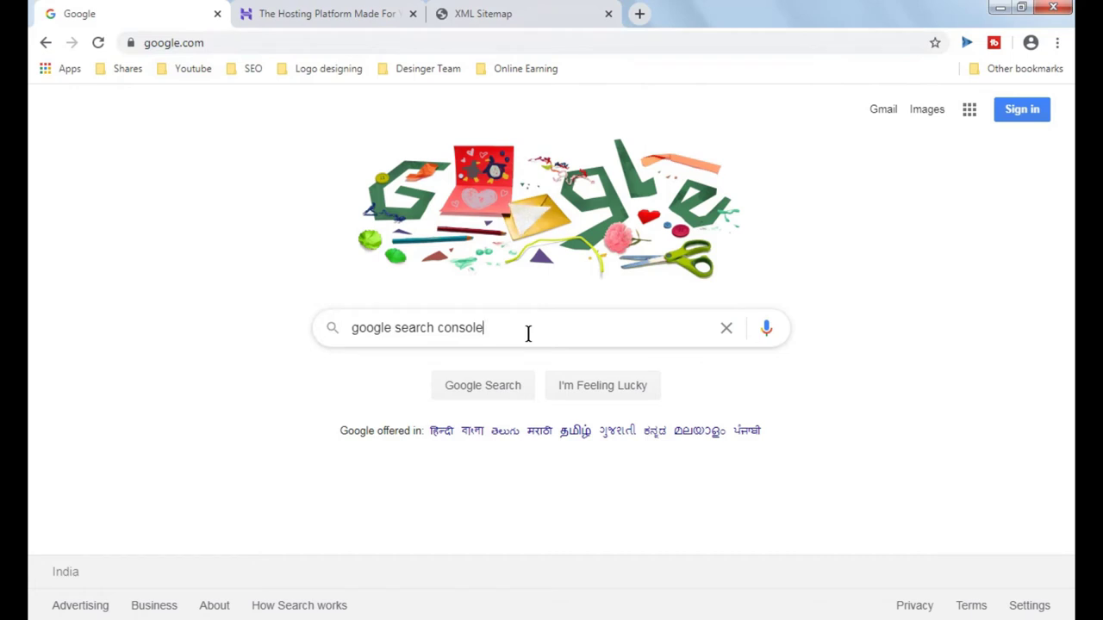
pyautogui.press('Return')
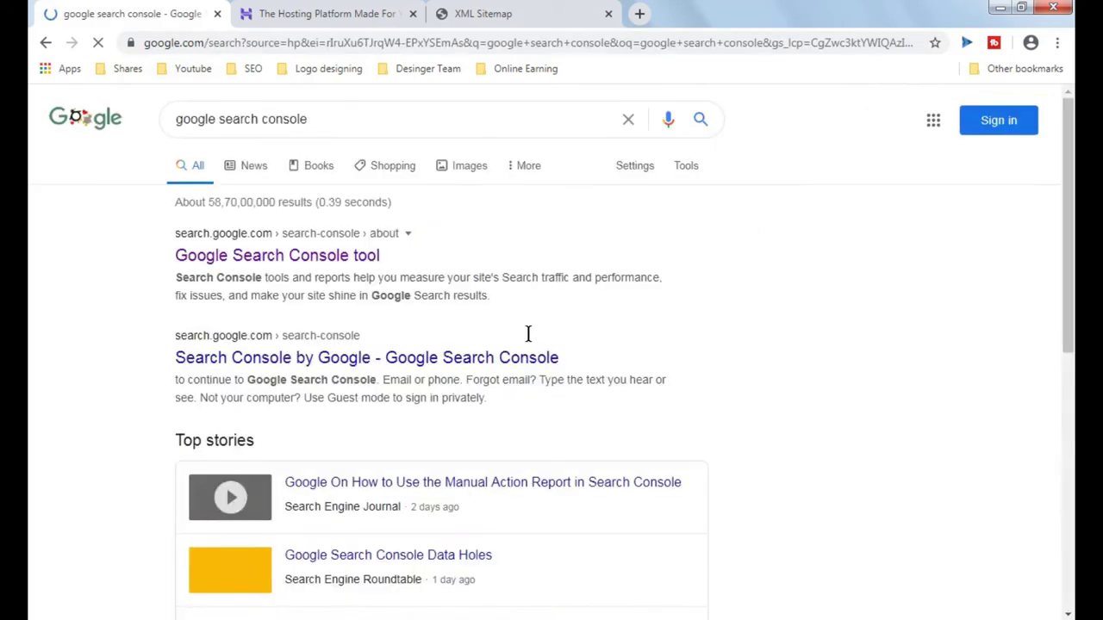
pyautogui.click(311, 256)
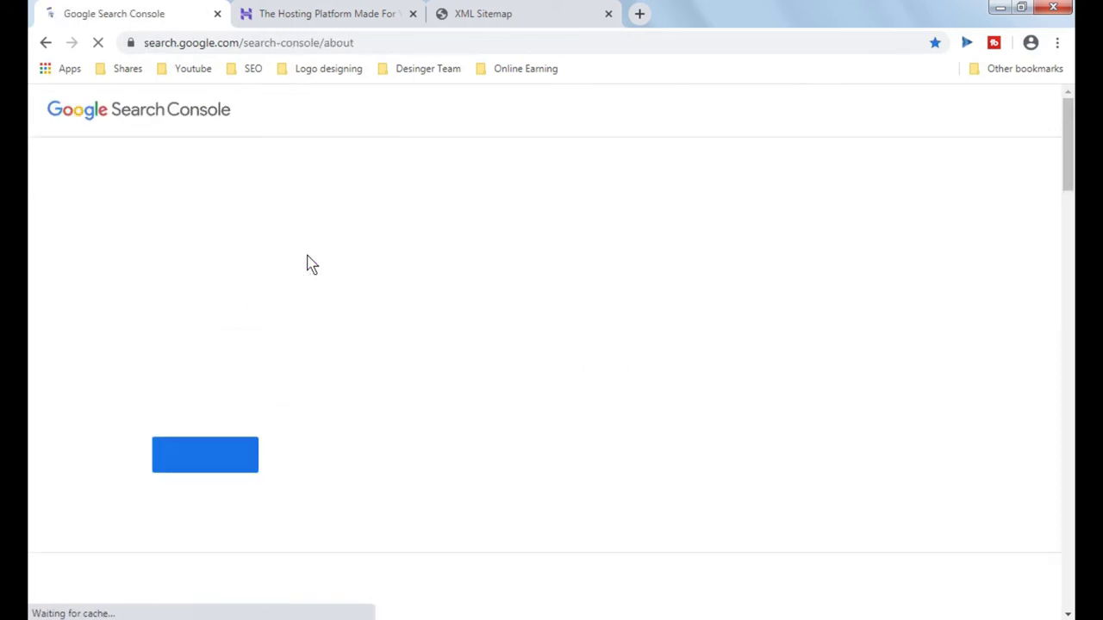
# - Start Search Console and sign in with the first listed Google account, entering its password
pyautogui.click(229, 465)
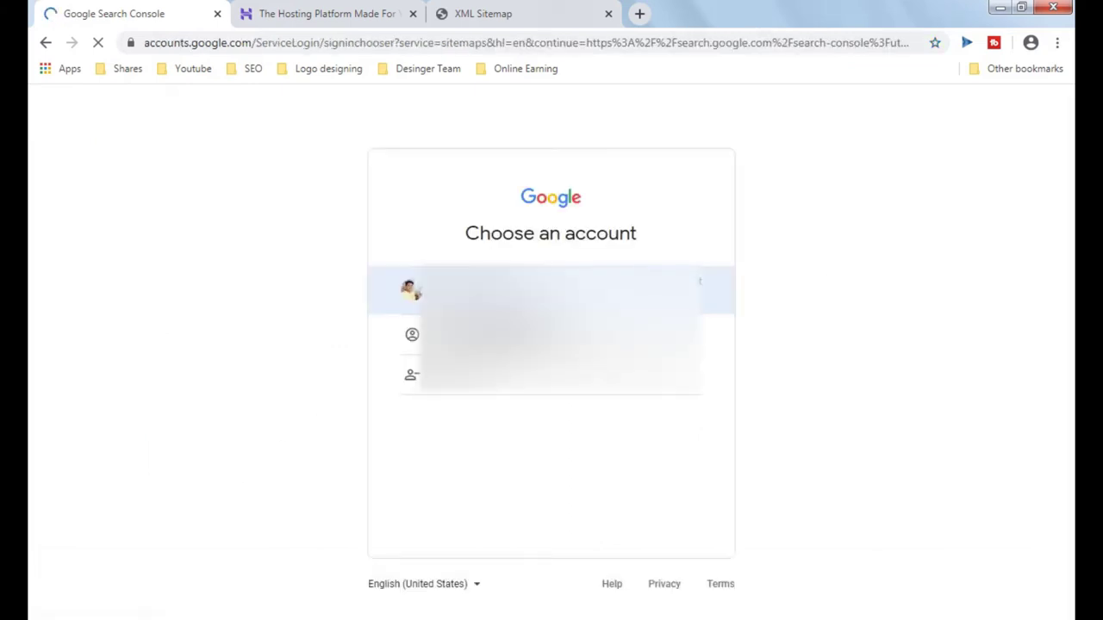
pyautogui.click(552, 290)
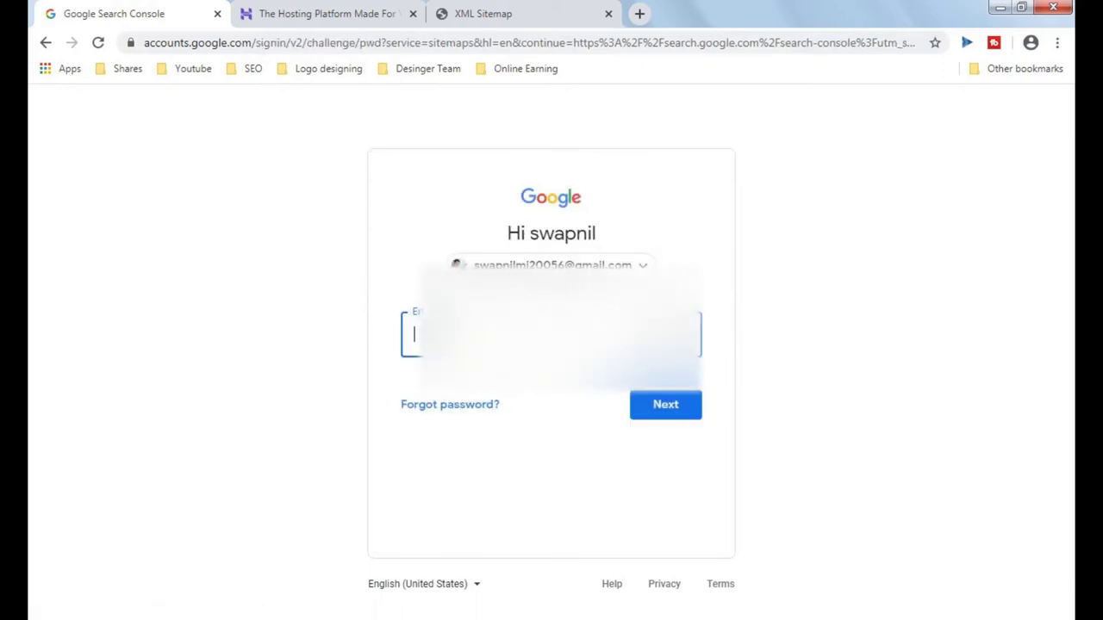
pyautogui.write('••')
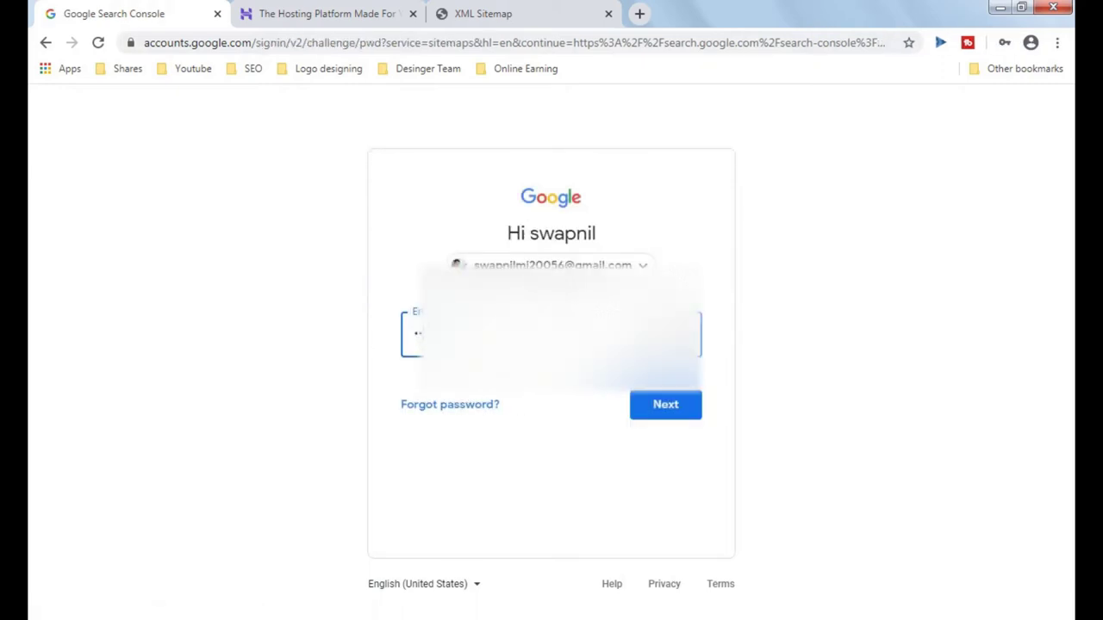
pyautogui.press('Return')
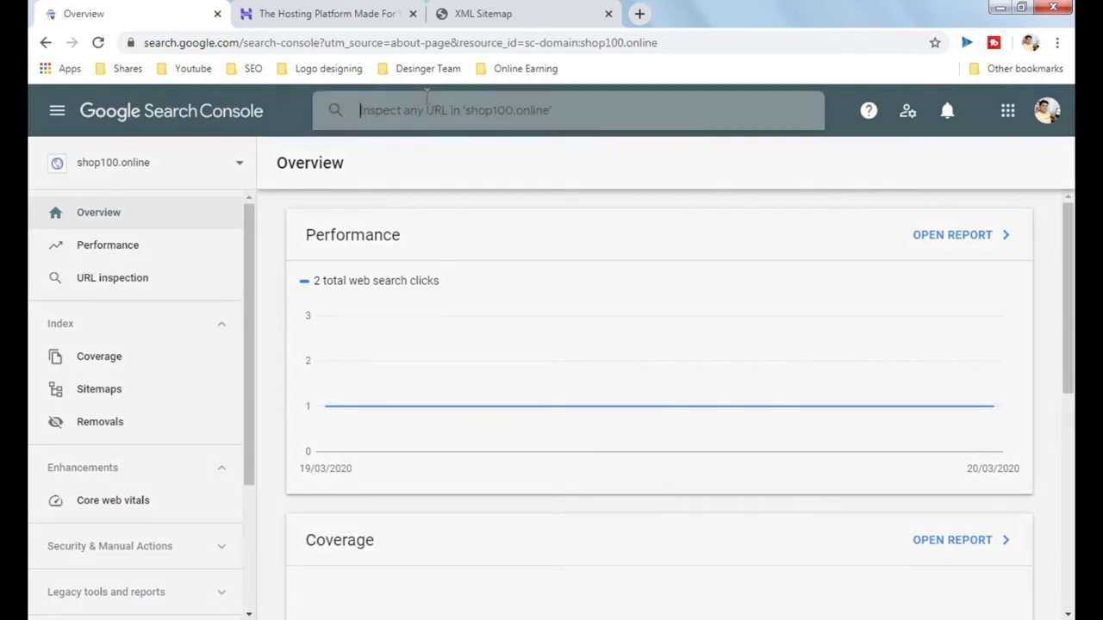
pyautogui.click(445, 124)
pyautogui.write('shop')
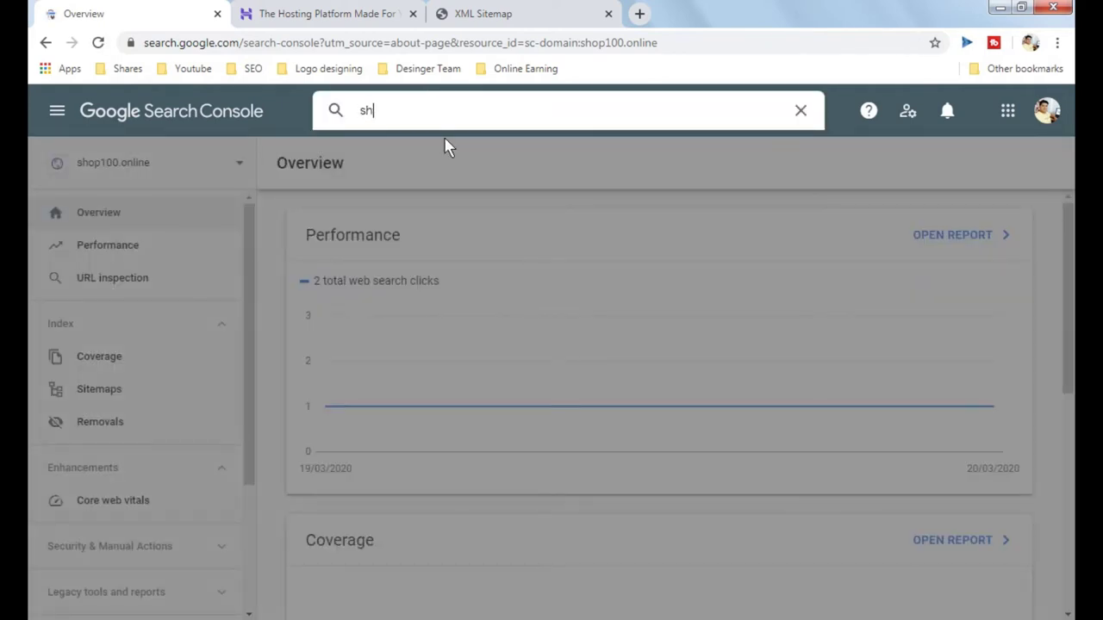
pyautogui.press('BackSpace')
pyautogui.press('BackSpace')
pyautogui.press('BackSpace')
pyautogui.press('BackSpace')
pyautogui.write('http')
pyautogui.write('/')
pyautogui.press('BackSpace')
pyautogui.write('://shop100.on')
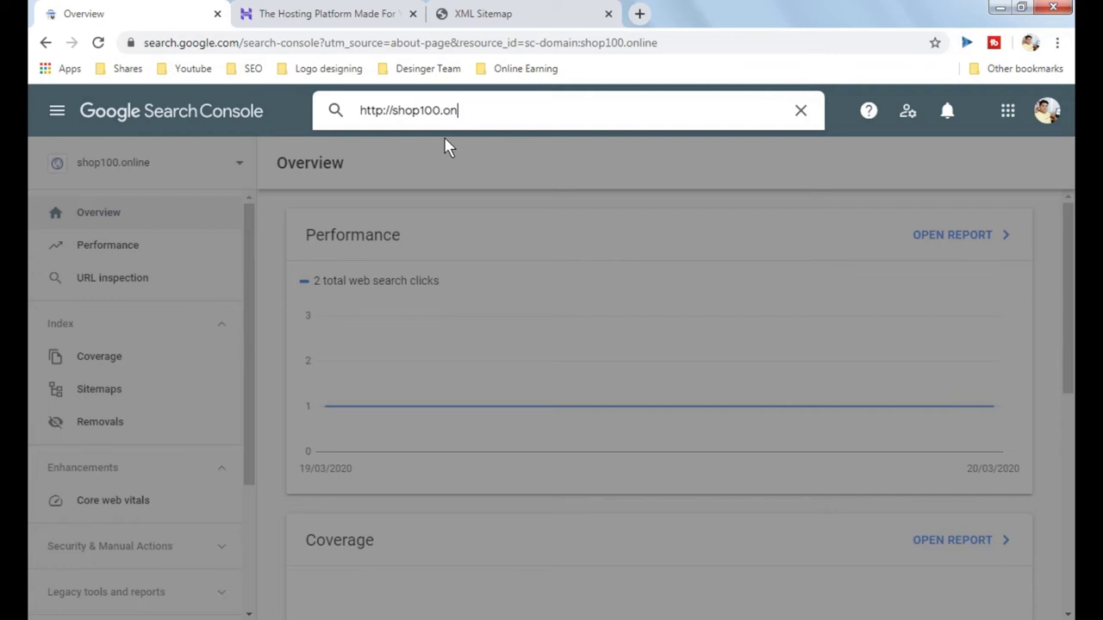
pyautogui.write('line')
pyautogui.press('Return')
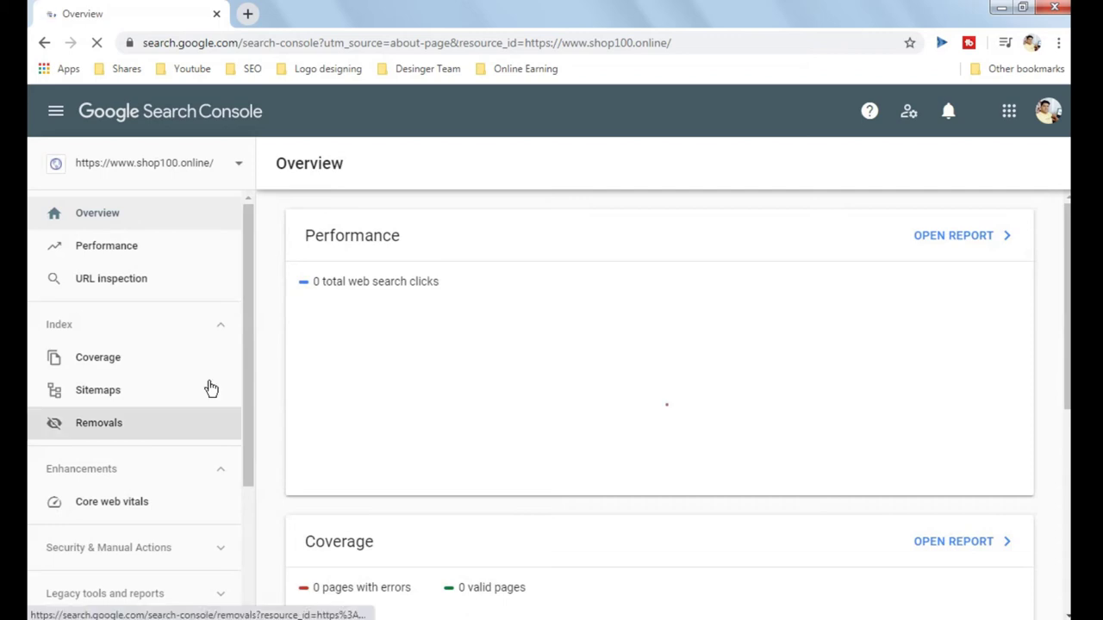
# - Add a new Domain-type property for shop100.online and continue to its ownership verification
pyautogui.scroll(-2, 249, 335)
pyautogui.click(241, 172)
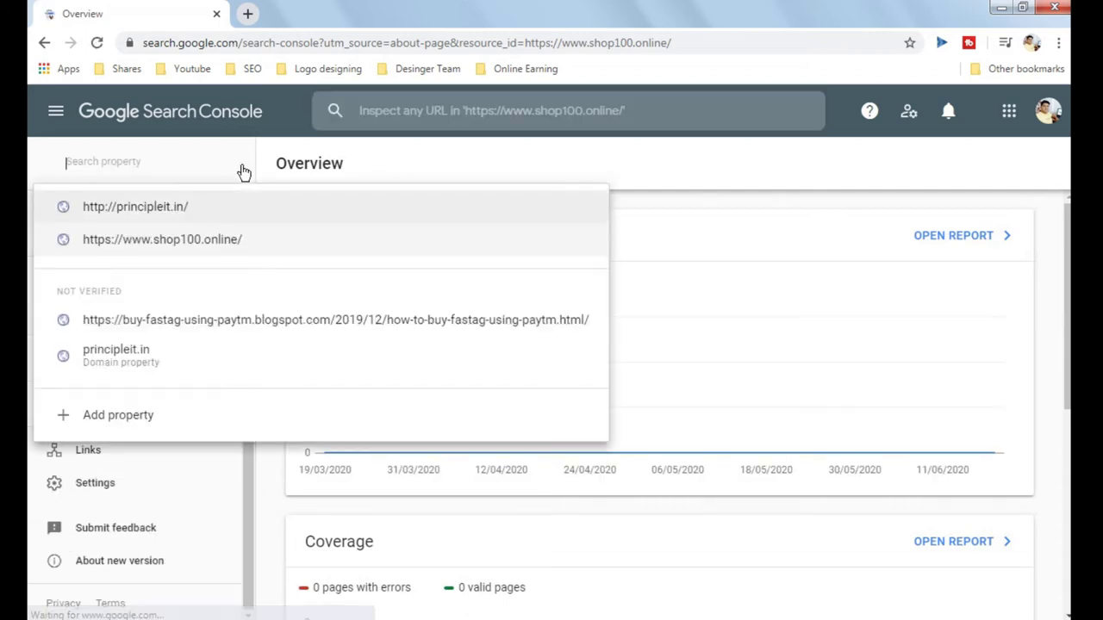
pyautogui.click(123, 414)
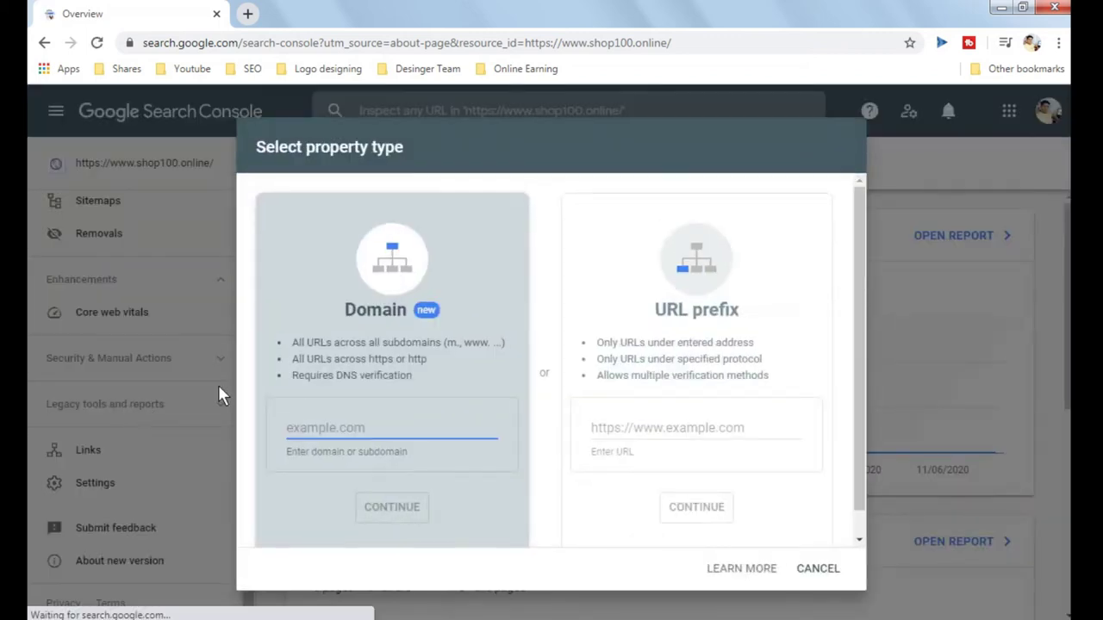
pyautogui.click(312, 429)
pyautogui.write('shop100.online')
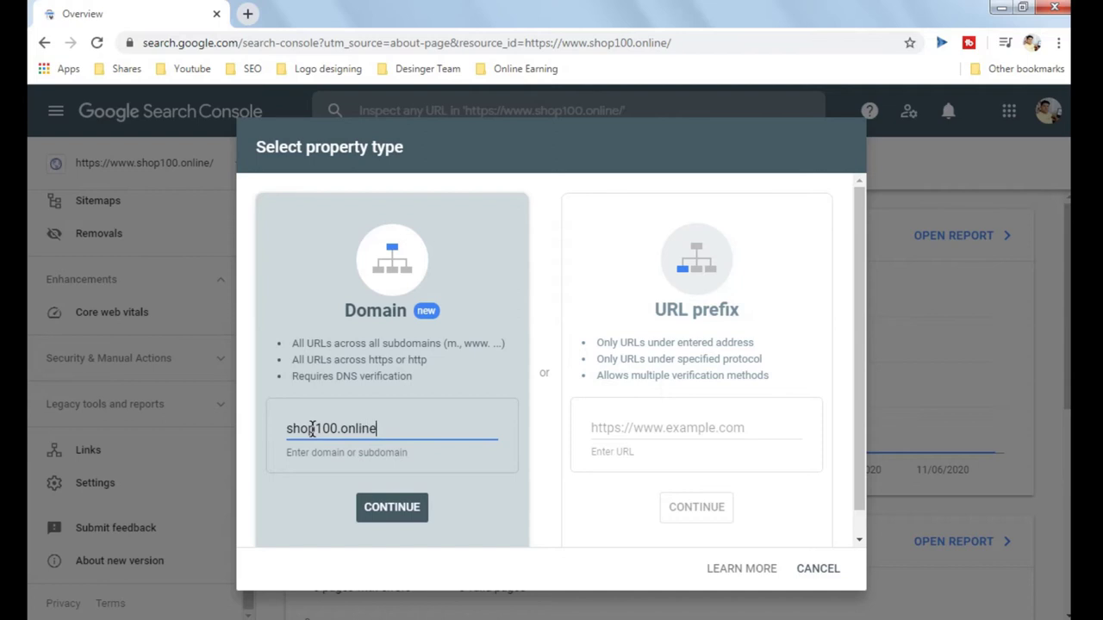
pyautogui.click(411, 510)
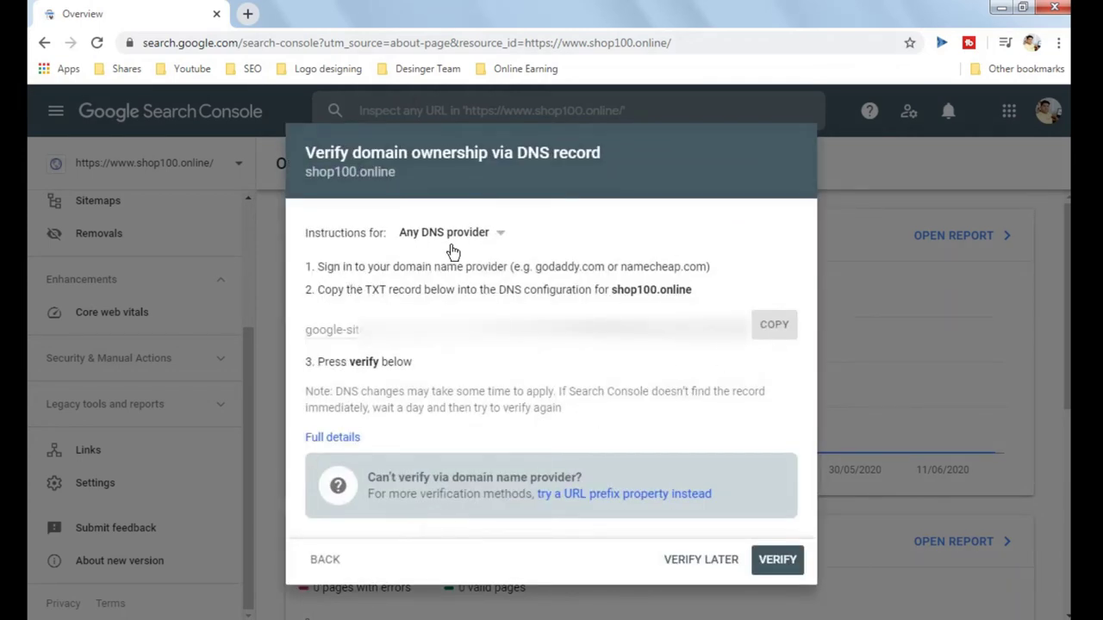
# - Review the DNS verification instructions and copy the TXT record for shop100.online
pyautogui.moveTo(356, 268); pyautogui.dragTo(522, 267)
pyautogui.click(414, 293)
pyautogui.moveTo(379, 293); pyautogui.dragTo(622, 297)
pyautogui.click(392, 342)
pyautogui.click(774, 331)
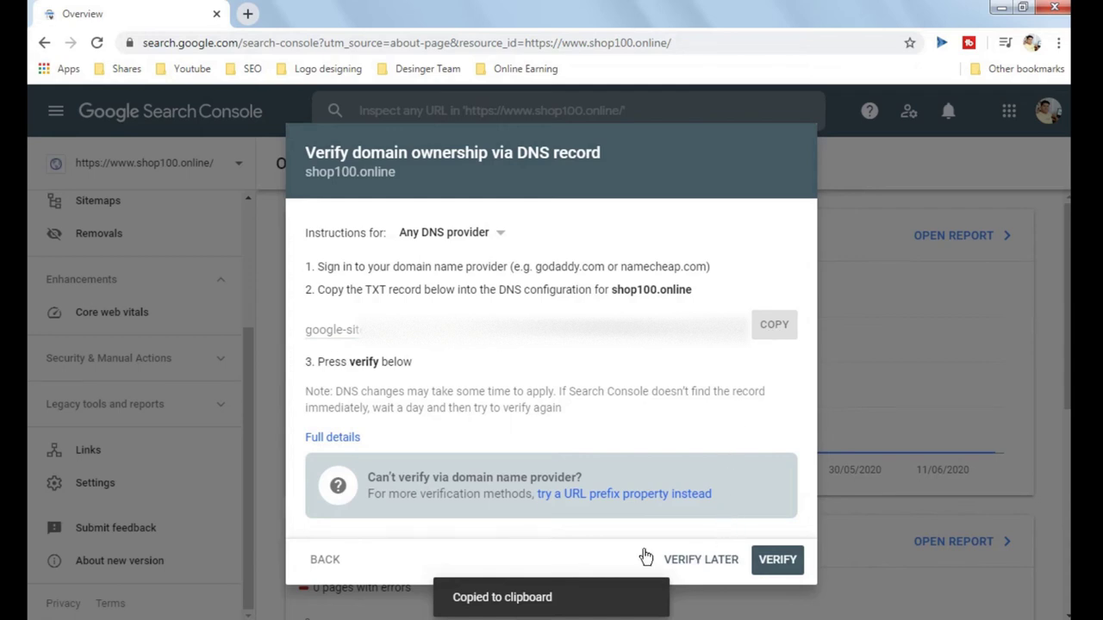
# - Search for "hostinger.in name server" in a new browser tab and open the hostinger.com website
pyautogui.click(248, 14)
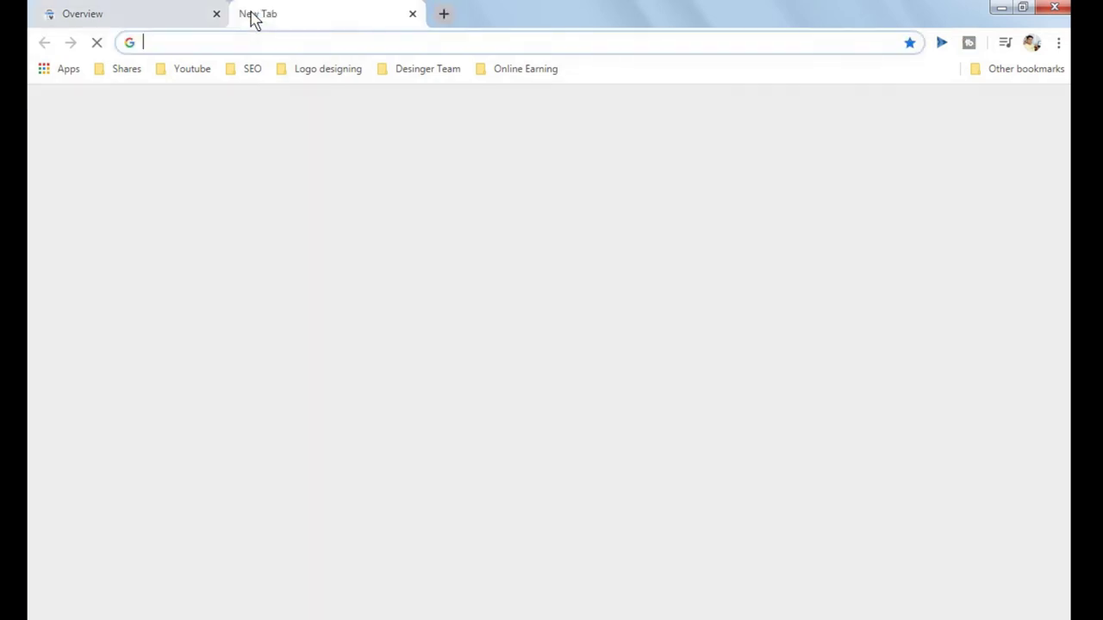
pyautogui.write('host')
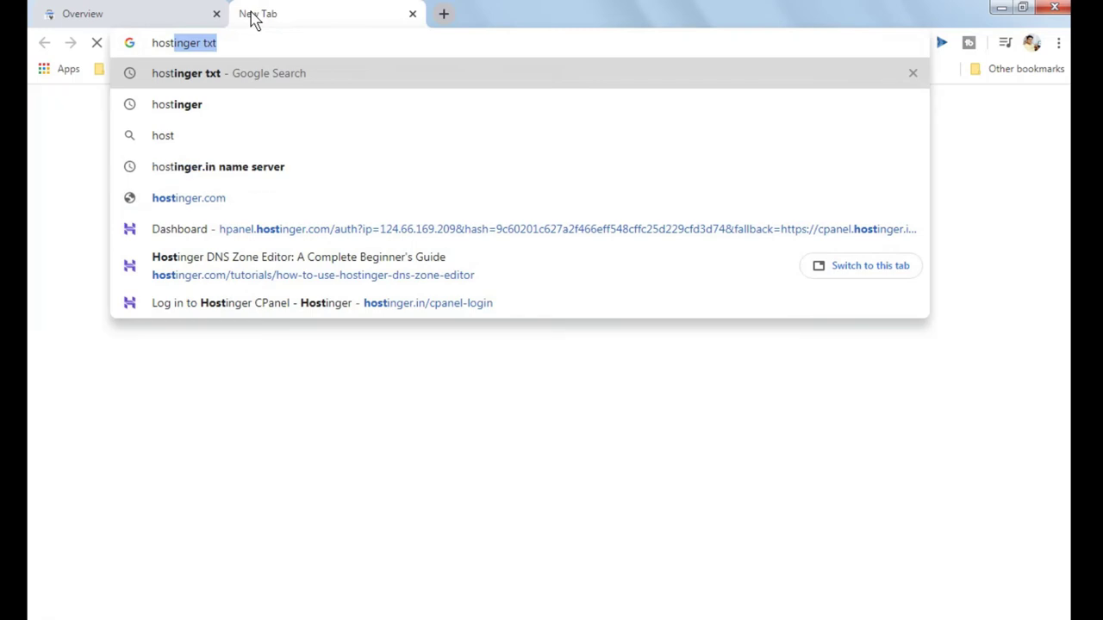
pyautogui.press('Down')
pyautogui.press('Down')
pyautogui.press('Down')
pyautogui.press('Down')
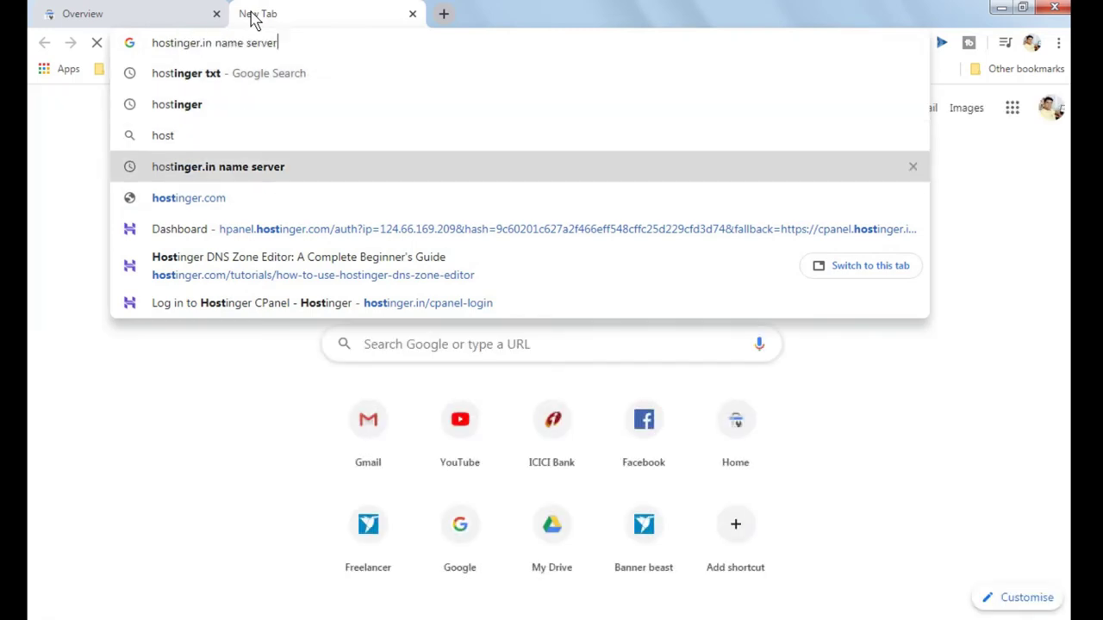
pyautogui.press('Return')
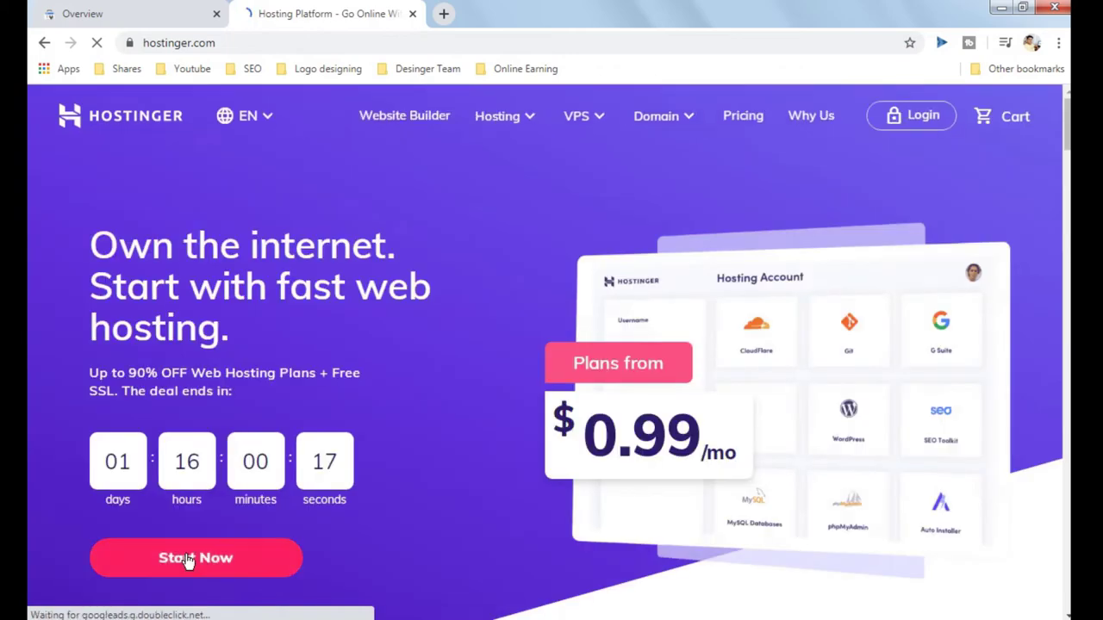
# - Log in to Hostinger with the Google account and open the DNS zone of the shop100.online domain
pyautogui.click(196, 560)
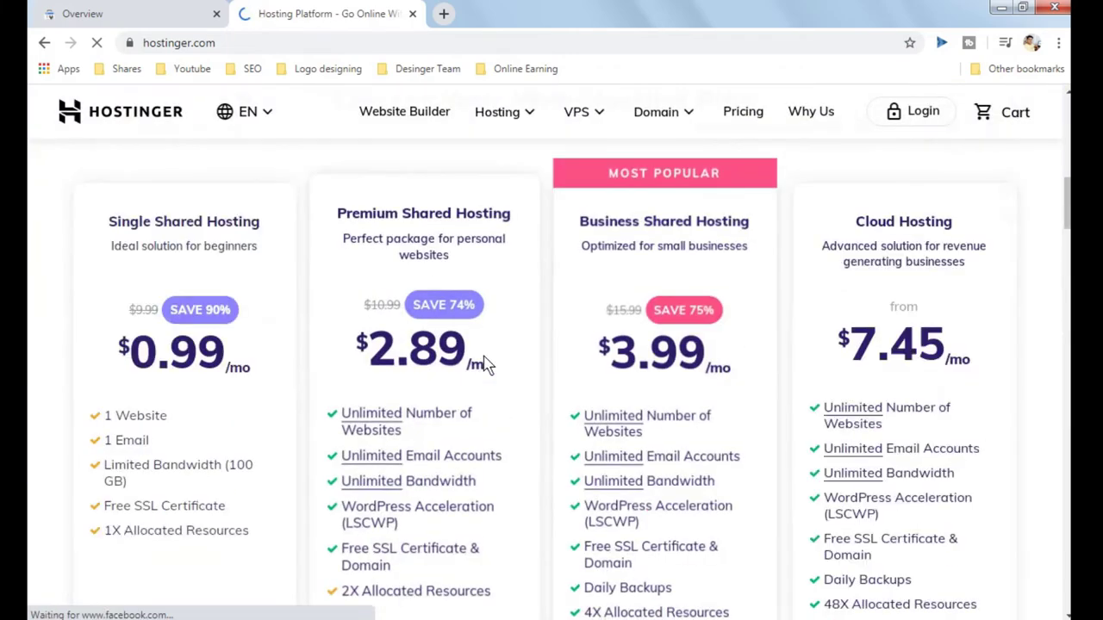
pyautogui.scroll(5, 611, 279)
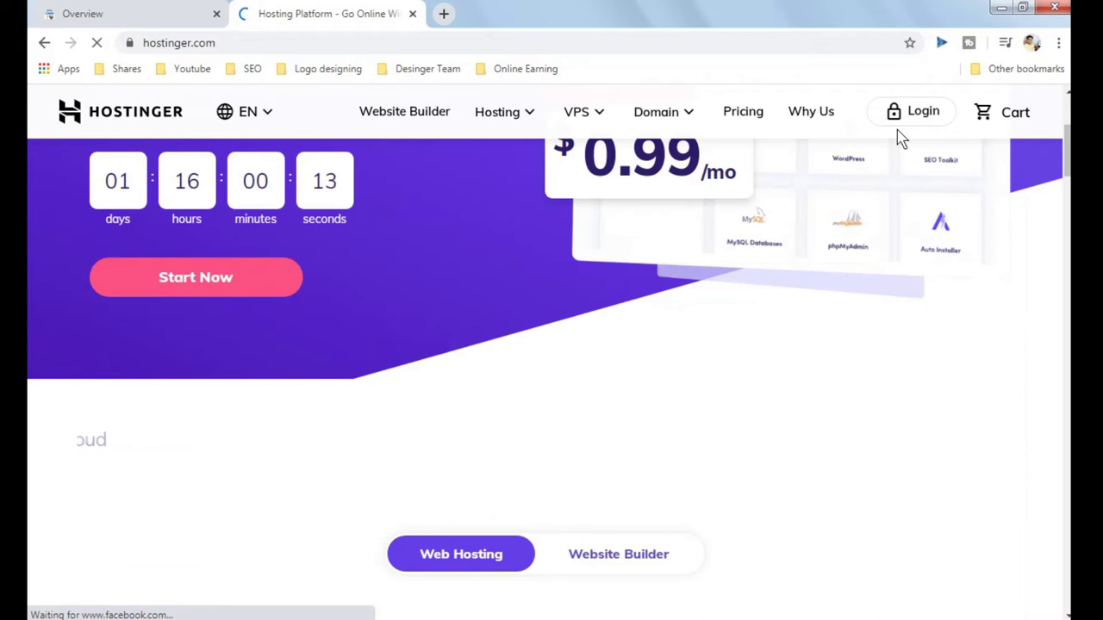
pyautogui.click(896, 121)
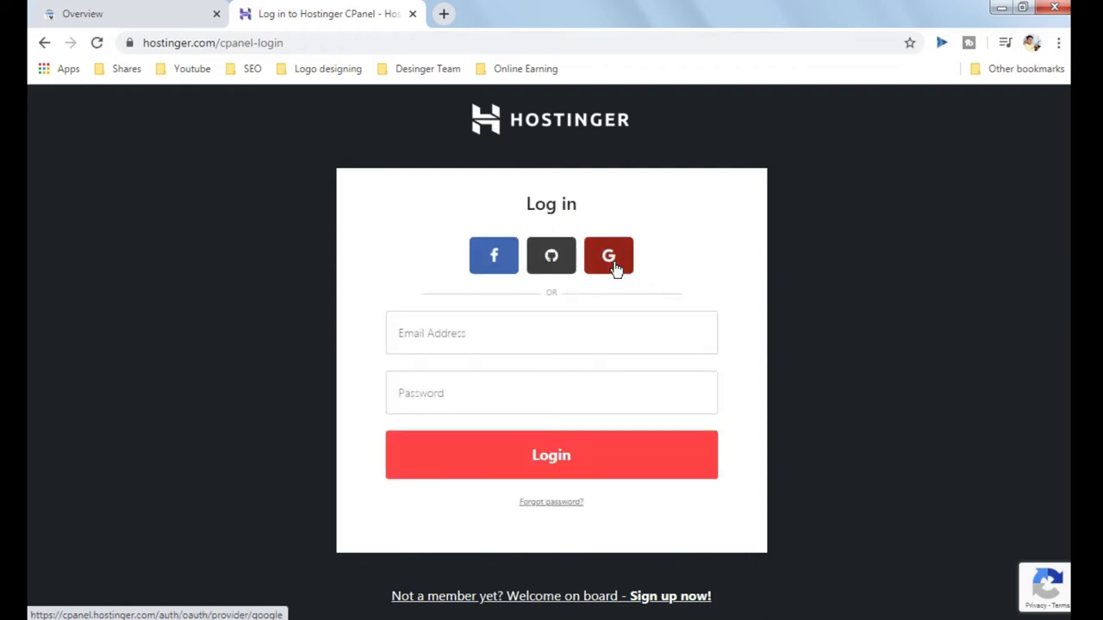
pyautogui.click(605, 265)
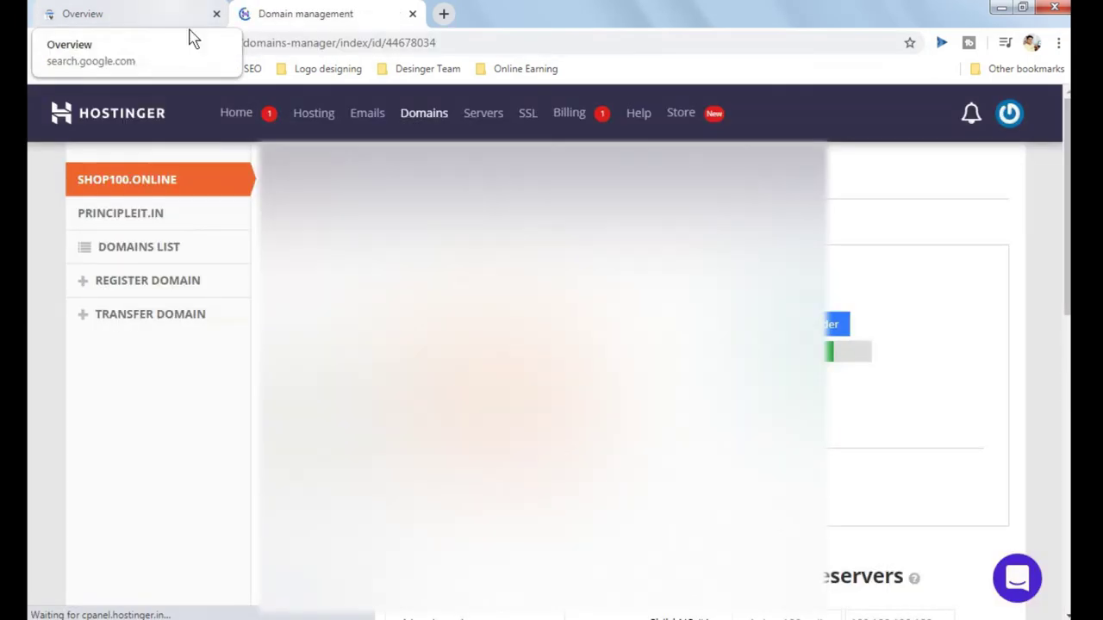
pyautogui.scroll(-4, 551, 379)
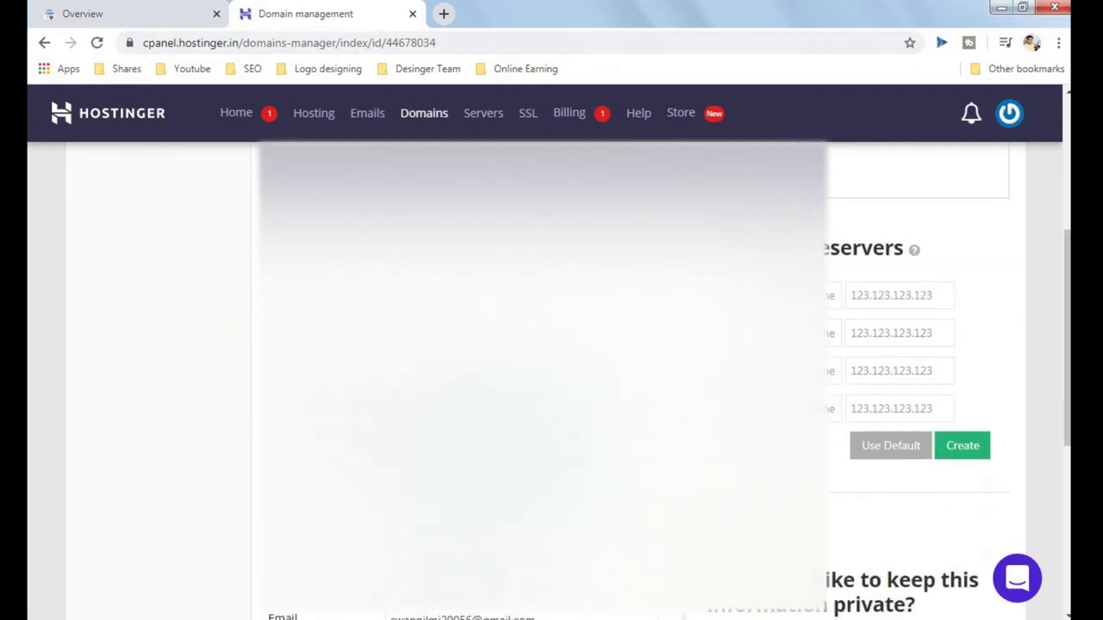
pyautogui.scroll(6, 551, 344)
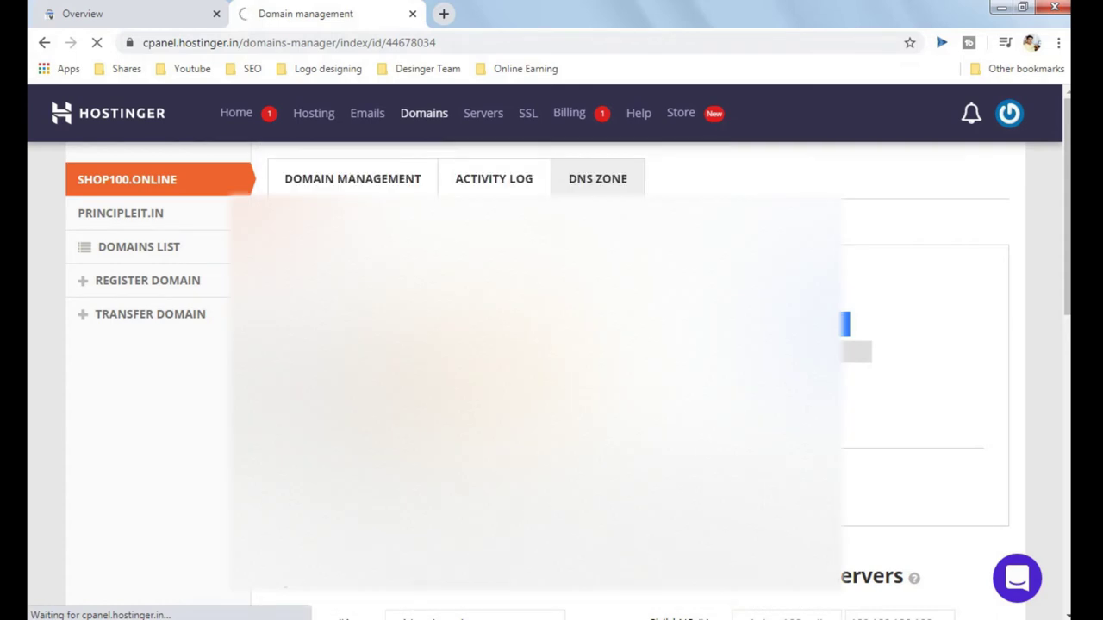
# - Copy the TXT verification record from Search Console again and return to the Hostinger DNS Zone Editor
pyautogui.hotkey('ctrl', 'shift', 'Tab')
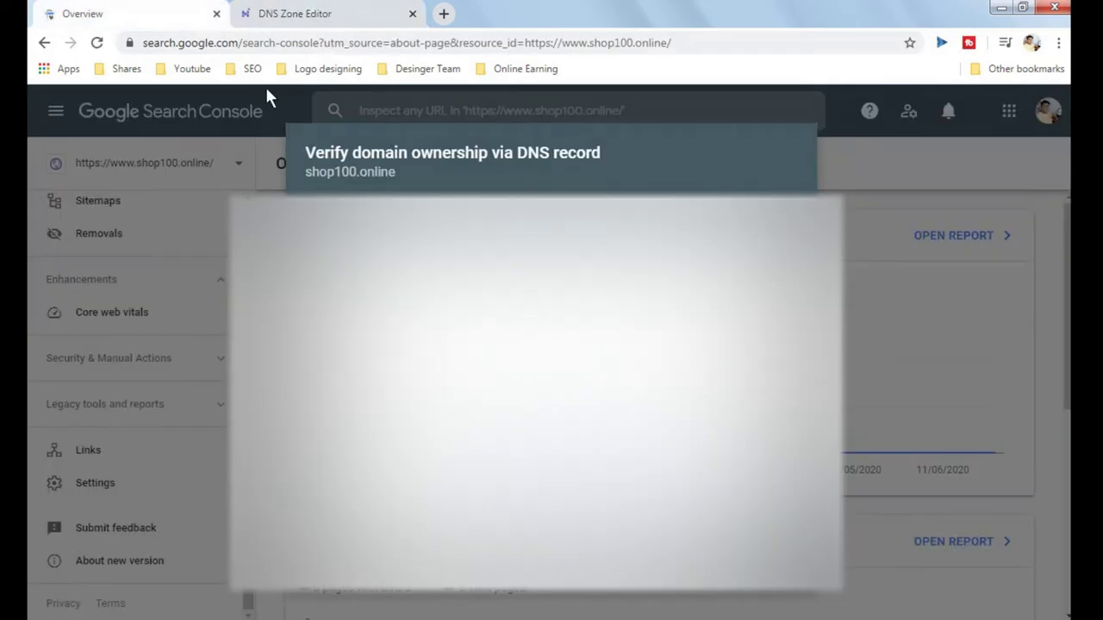
pyautogui.click(345, 14)
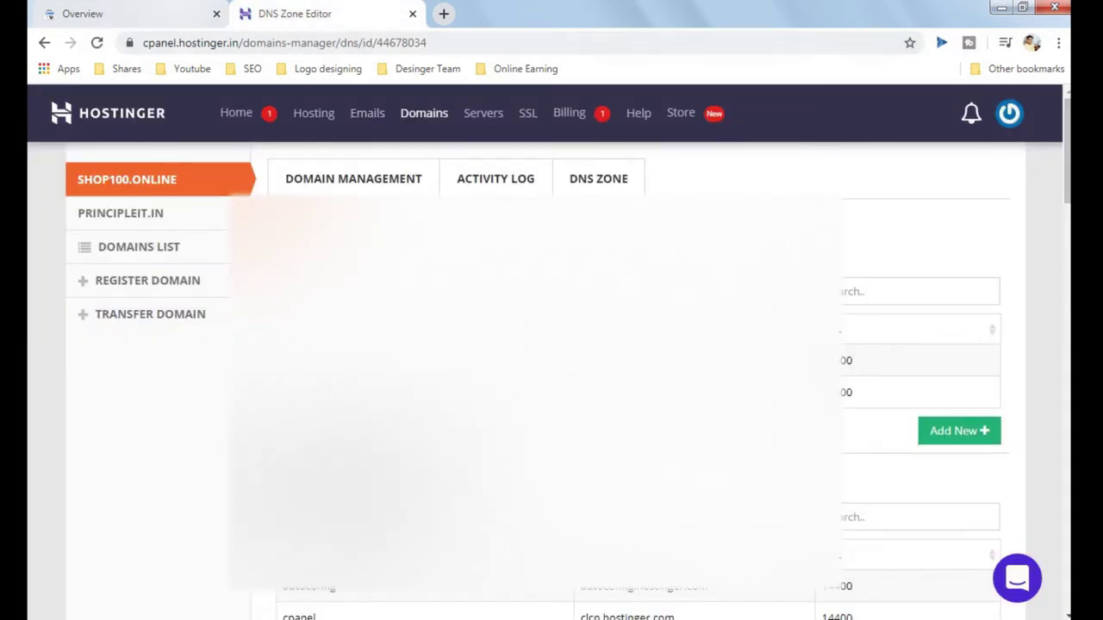
pyautogui.click(129, 14)
pyautogui.click(776, 333)
pyautogui.click(405, 14)
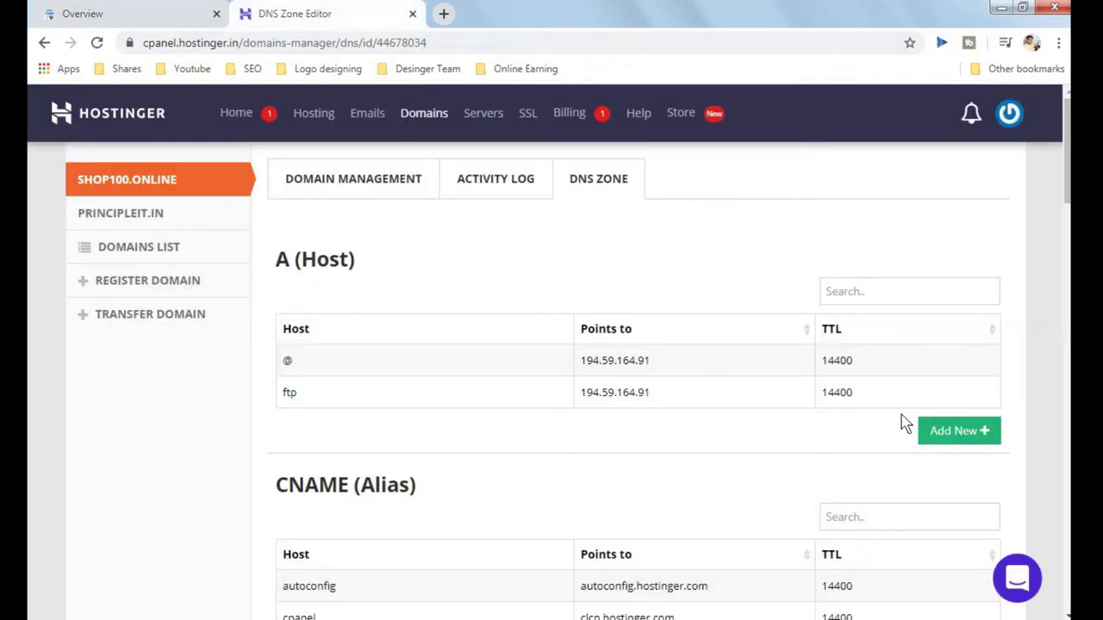
# - Start a new record in the TXT (Text) section of the DNS zone
pyautogui.scroll(-2, 603, 388)
pyautogui.scroll(-9, 603, 362)
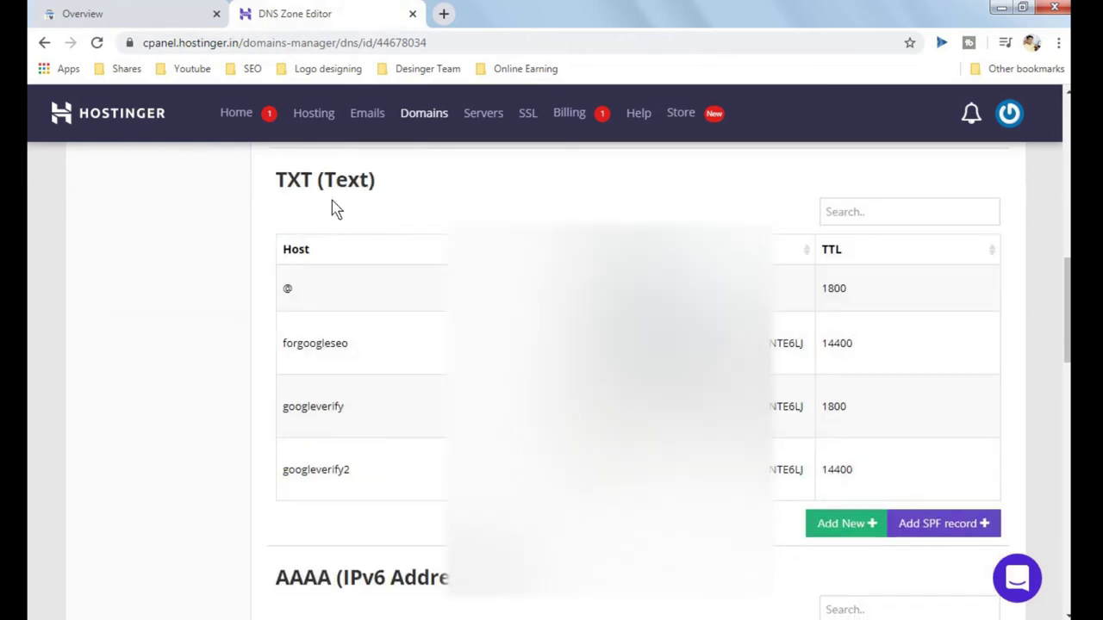
pyautogui.moveTo(279, 184); pyautogui.dragTo(394, 186)
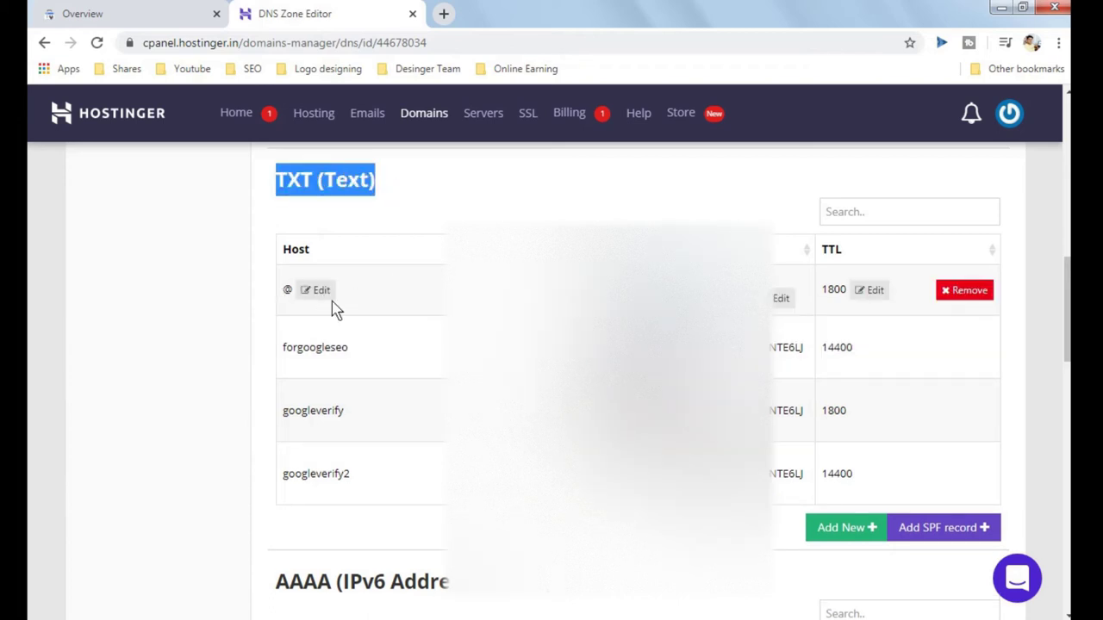
pyautogui.scroll(-3, 569, 306)
pyautogui.scroll(1, 794, 296)
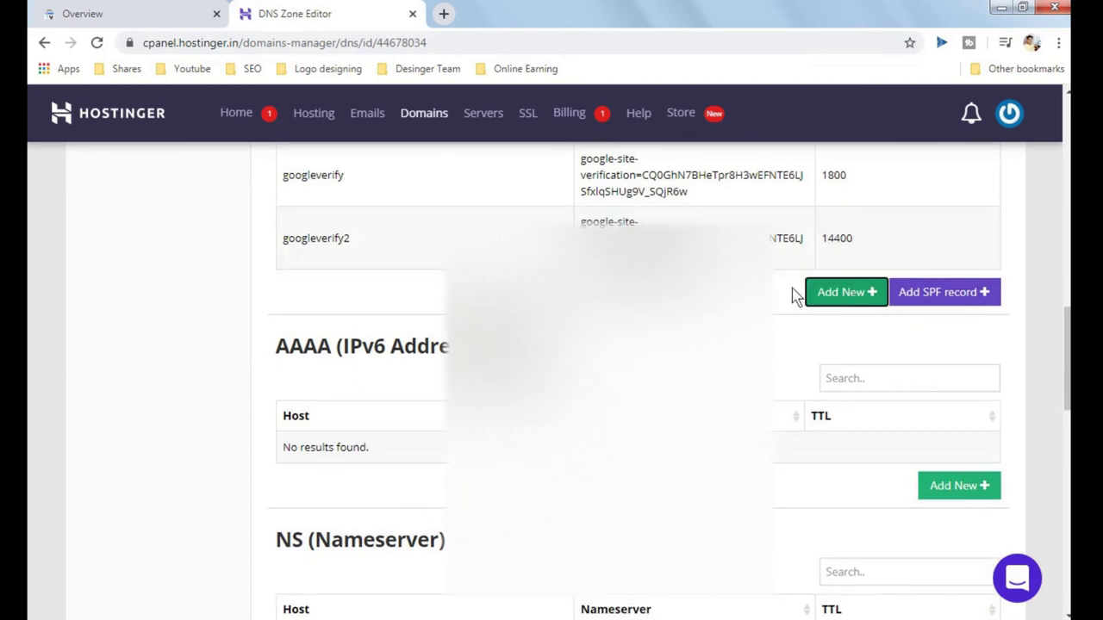
pyautogui.scroll(2, 638, 379)
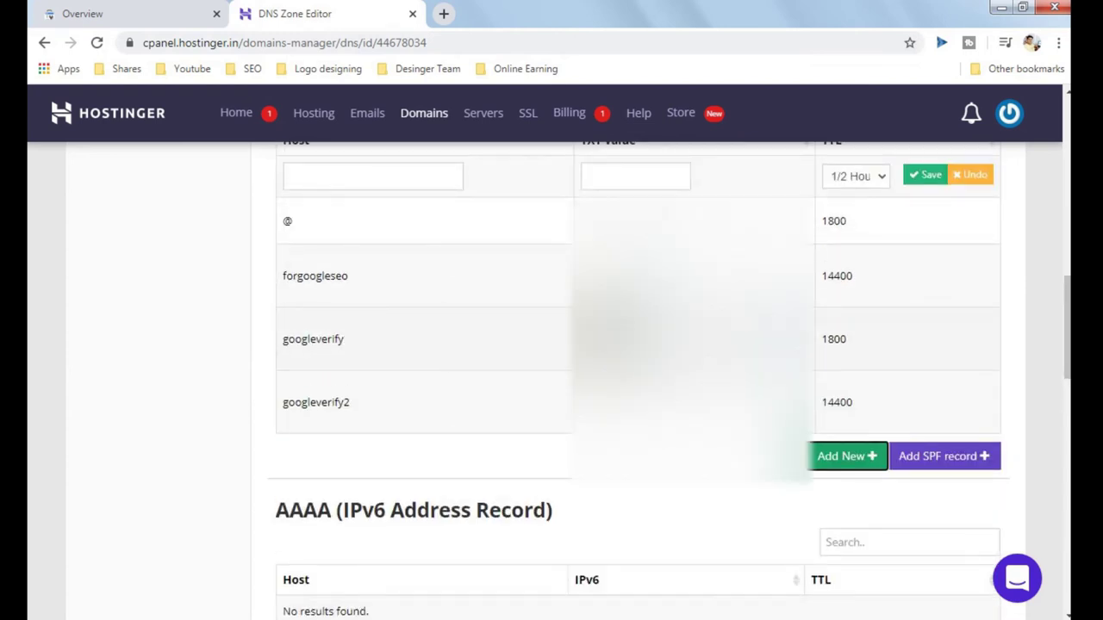
pyautogui.scroll(1, 637, 379)
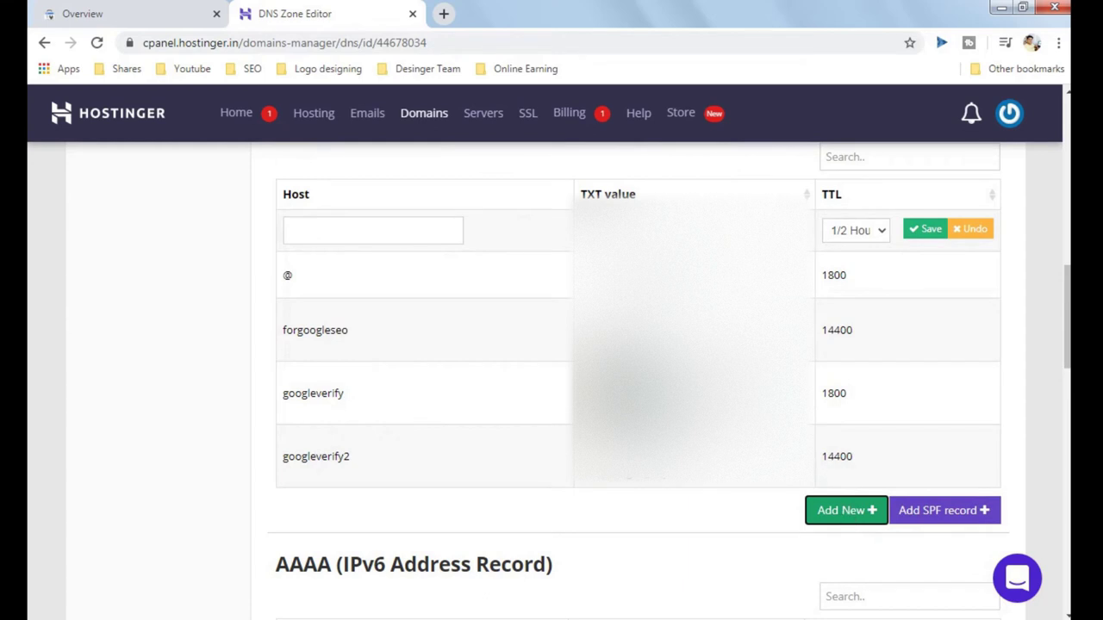
# - Fill in the new TXT record with host @, the copied site verification token as its value and a 1/2 Hour TTL, and save it
pyautogui.click(448, 229)
pyautogui.write('@')
pyautogui.click(635, 230)
pyautogui.hotkey('ctrl', 'v')
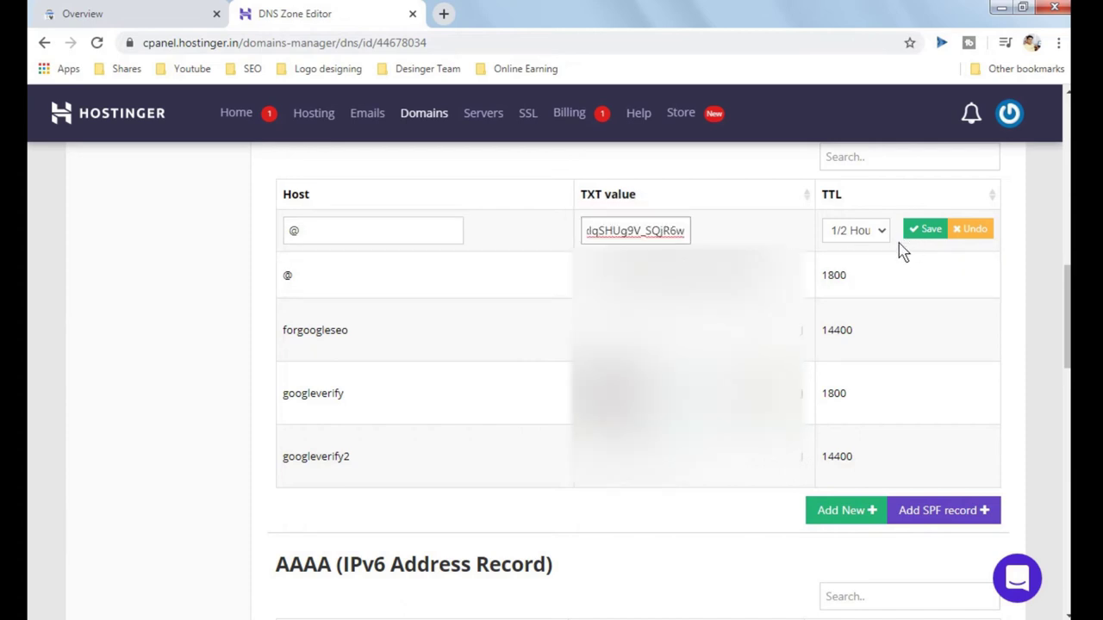
pyautogui.click(880, 233)
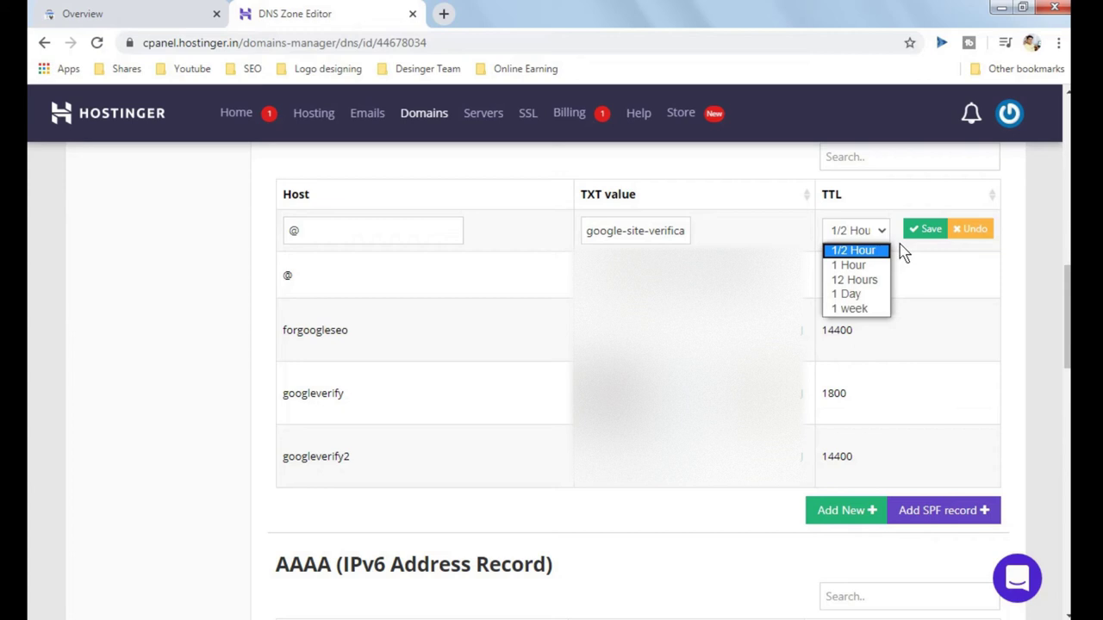
pyautogui.click(916, 248)
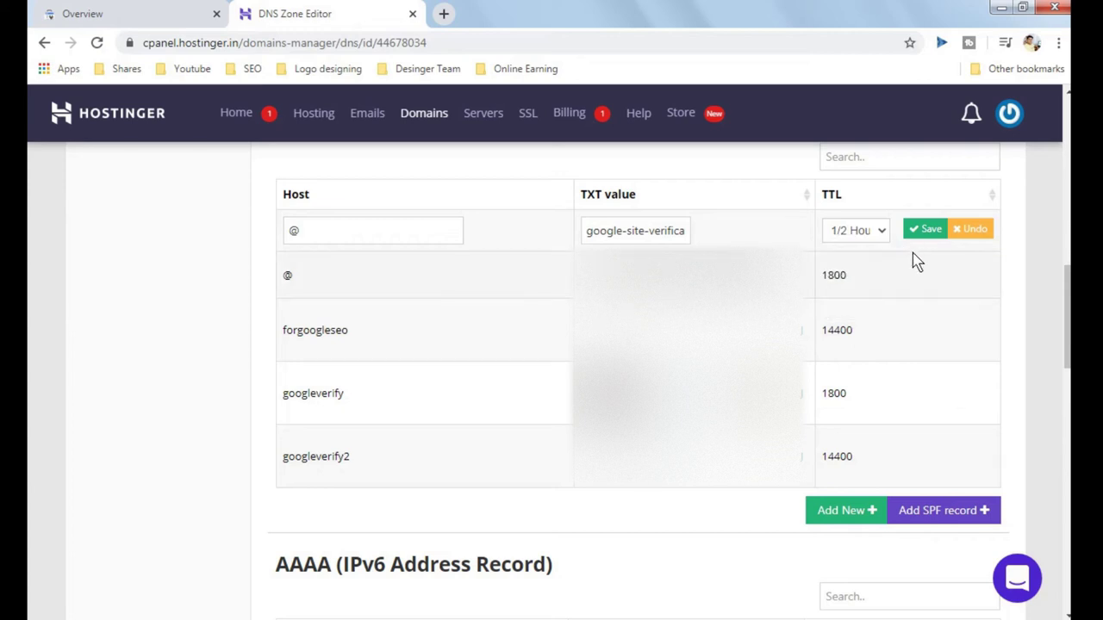
pyautogui.click(889, 237)
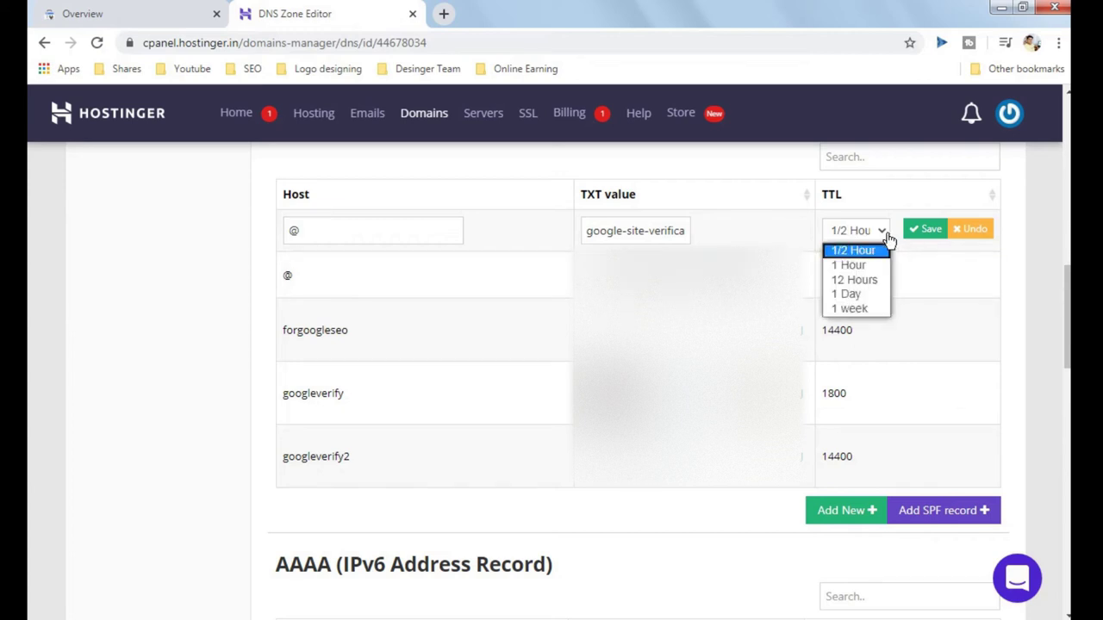
pyautogui.click(905, 264)
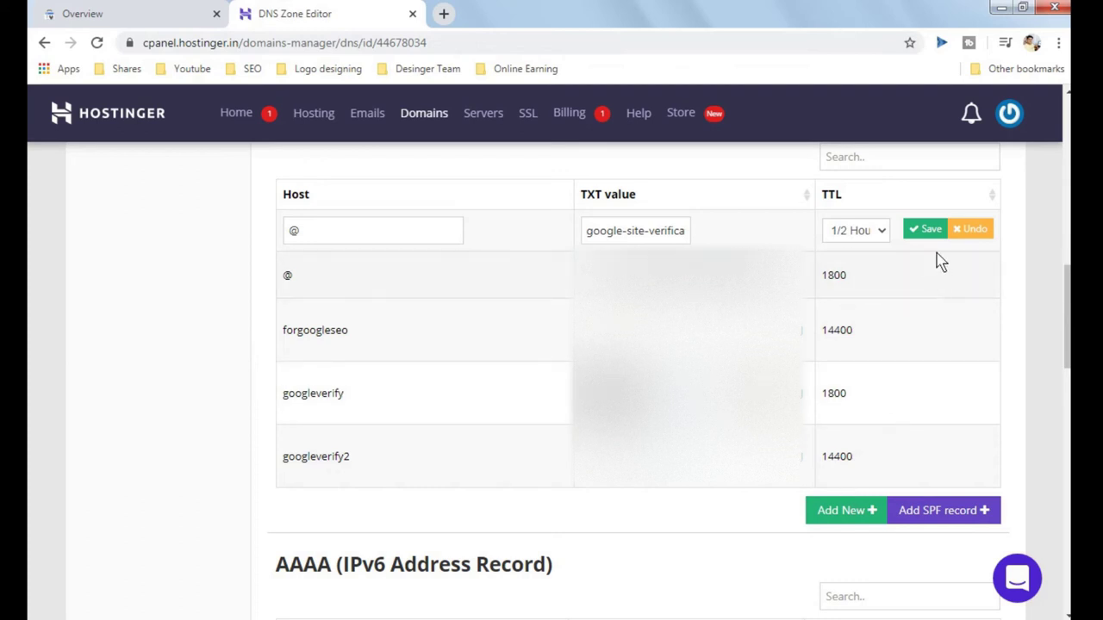
pyautogui.click(931, 232)
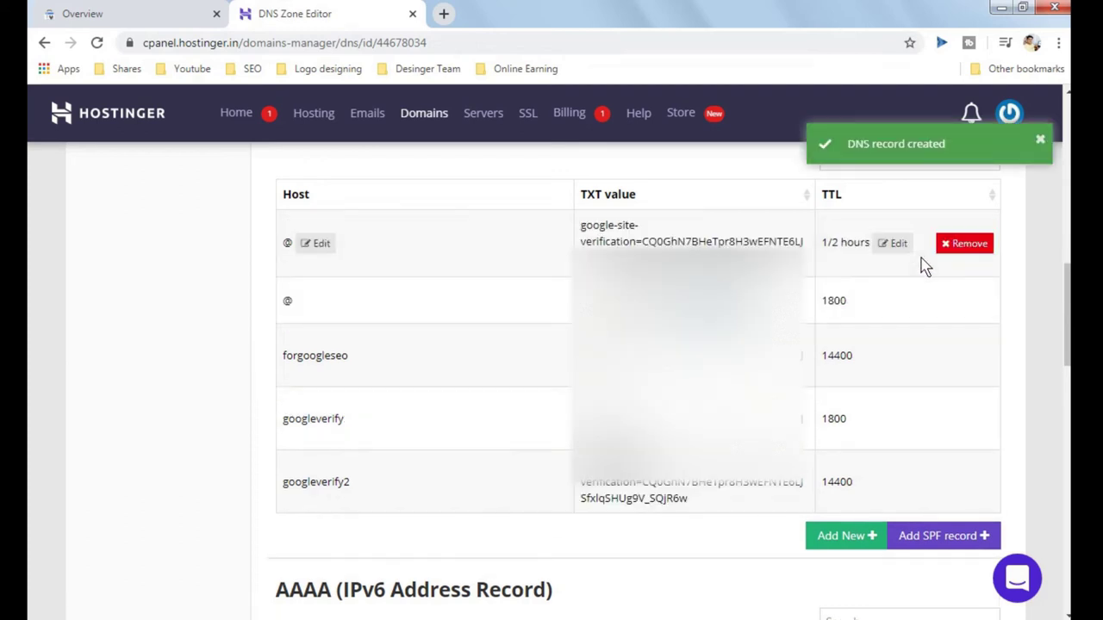
# - Return to Search Console, verify ownership of shop100.online, and open the new domain property past its welcome screen
pyautogui.click(83, 14)
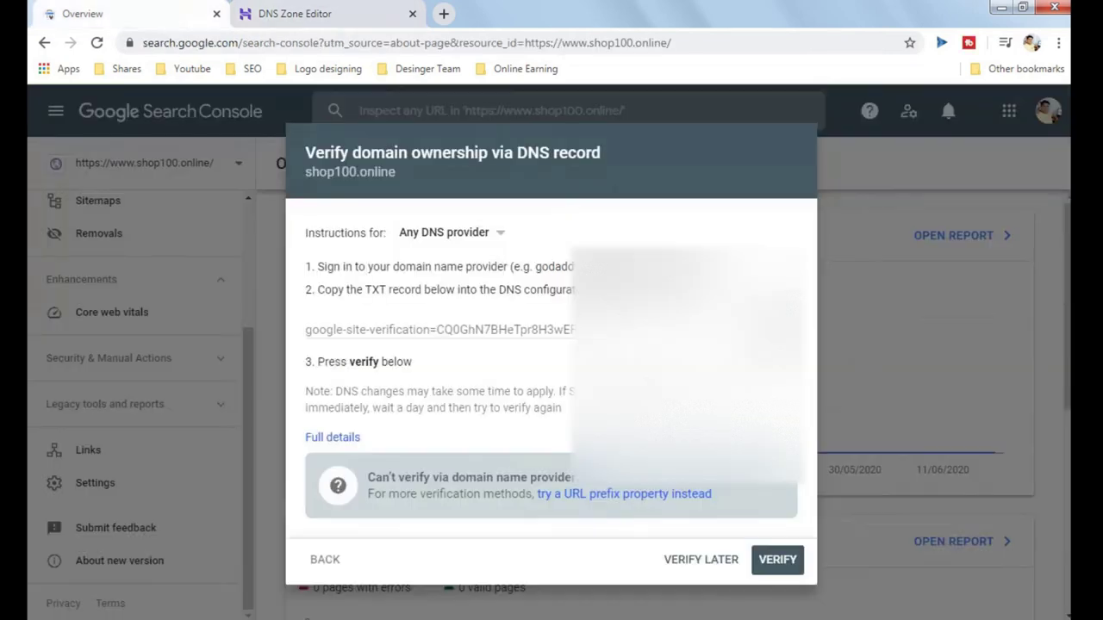
pyautogui.click(780, 562)
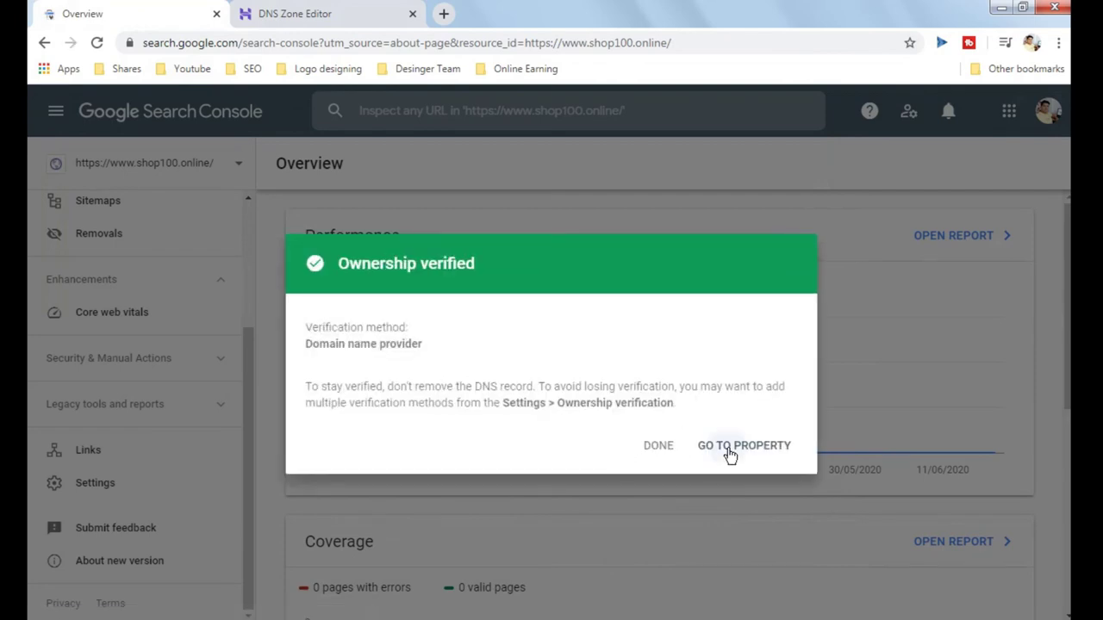
pyautogui.click(729, 455)
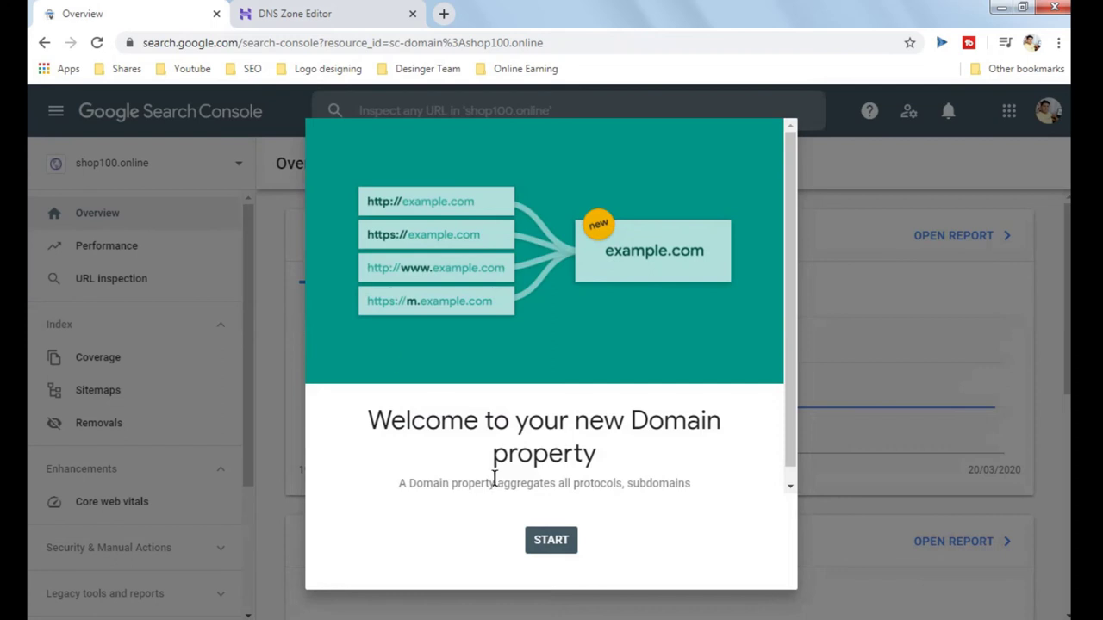
pyautogui.click(551, 540)
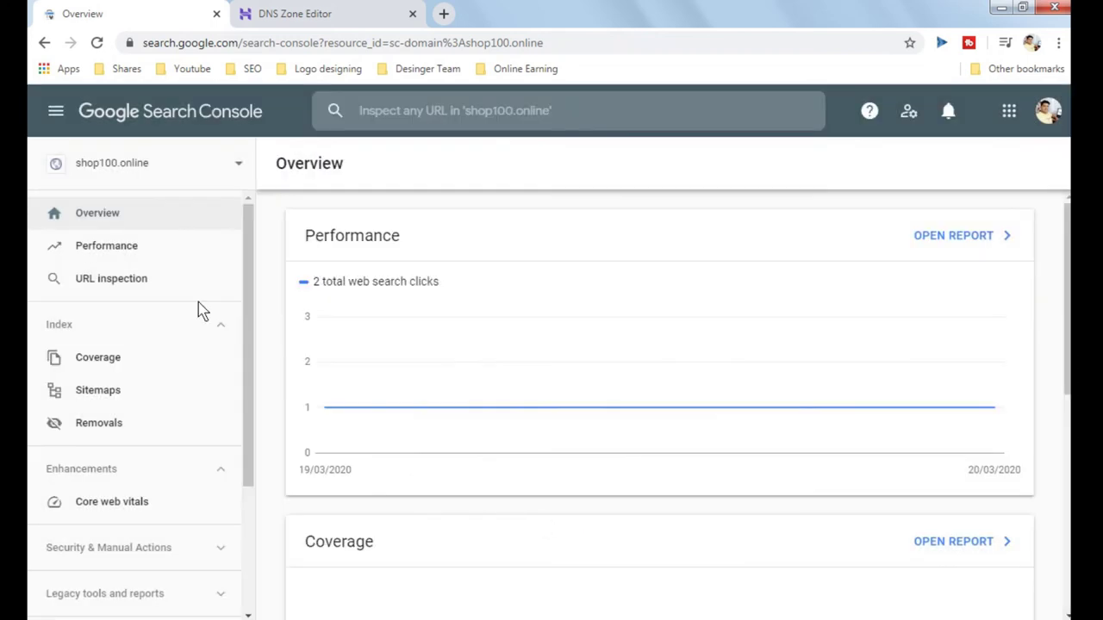
# - Look through the Performance report, the submitted sitemaps and the Overview page of the shop100.online property
pyautogui.click(121, 247)
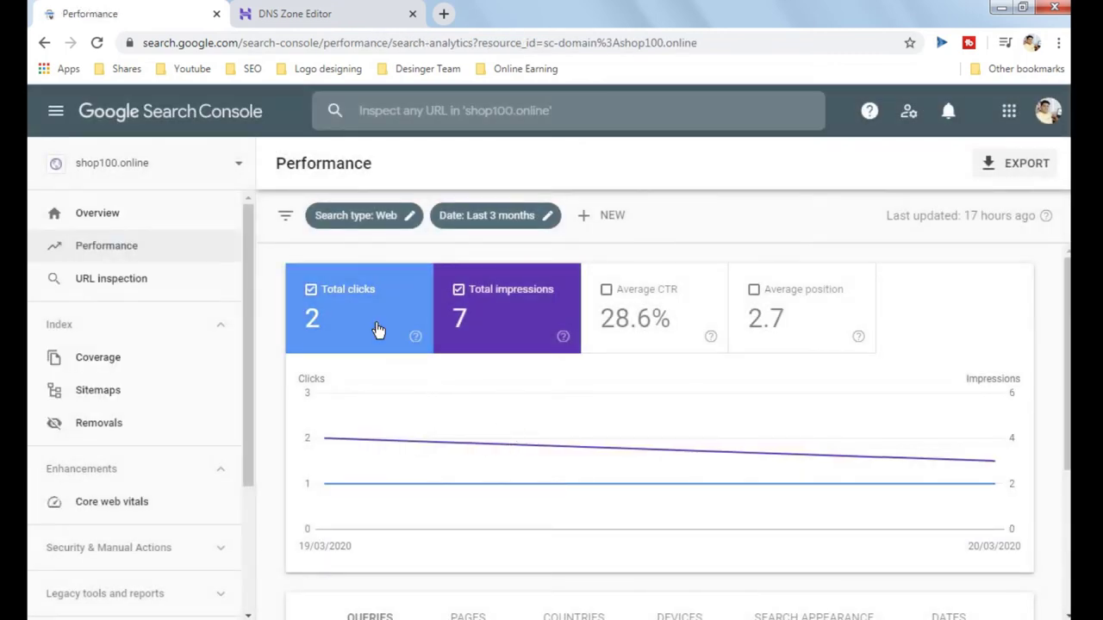
pyautogui.scroll(-1, 492, 369)
pyautogui.scroll(1, 644, 381)
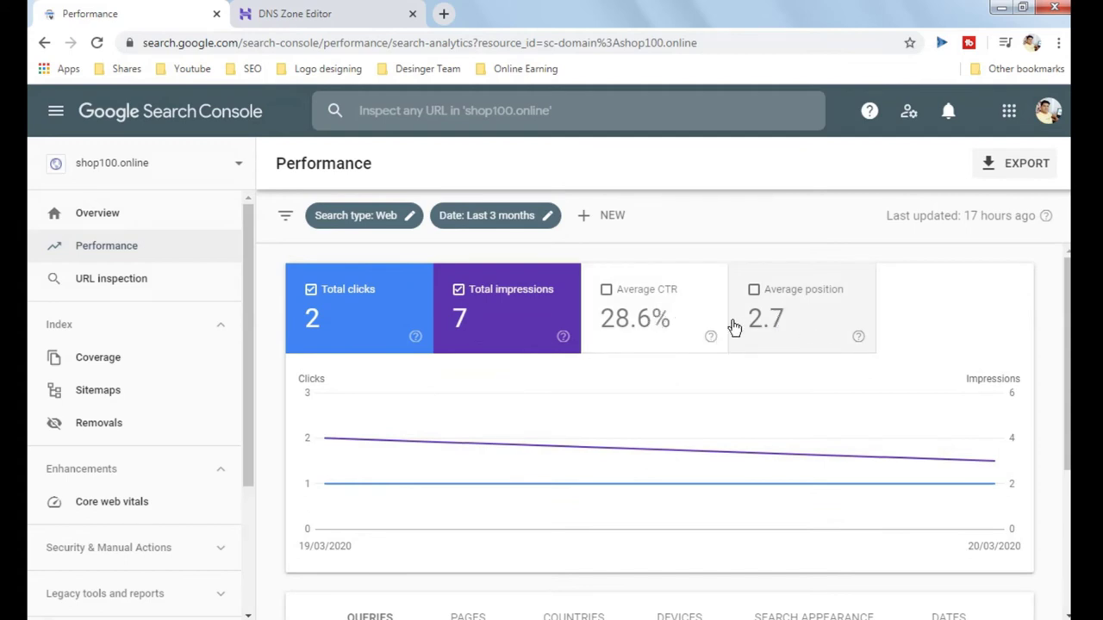
pyautogui.scroll(-5, 729, 333)
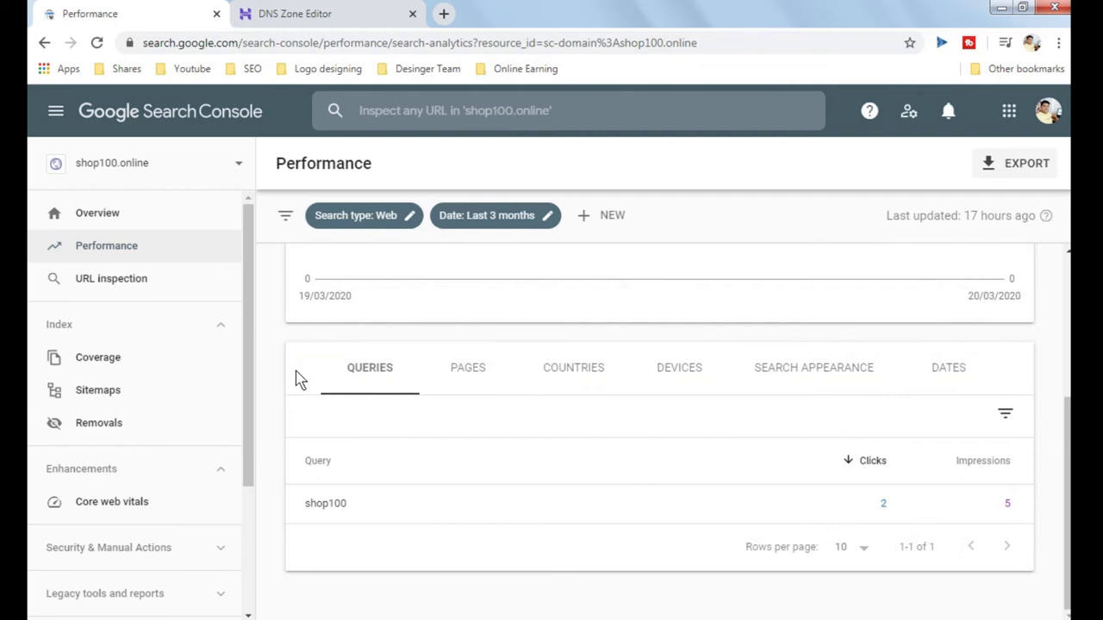
pyautogui.click(97, 390)
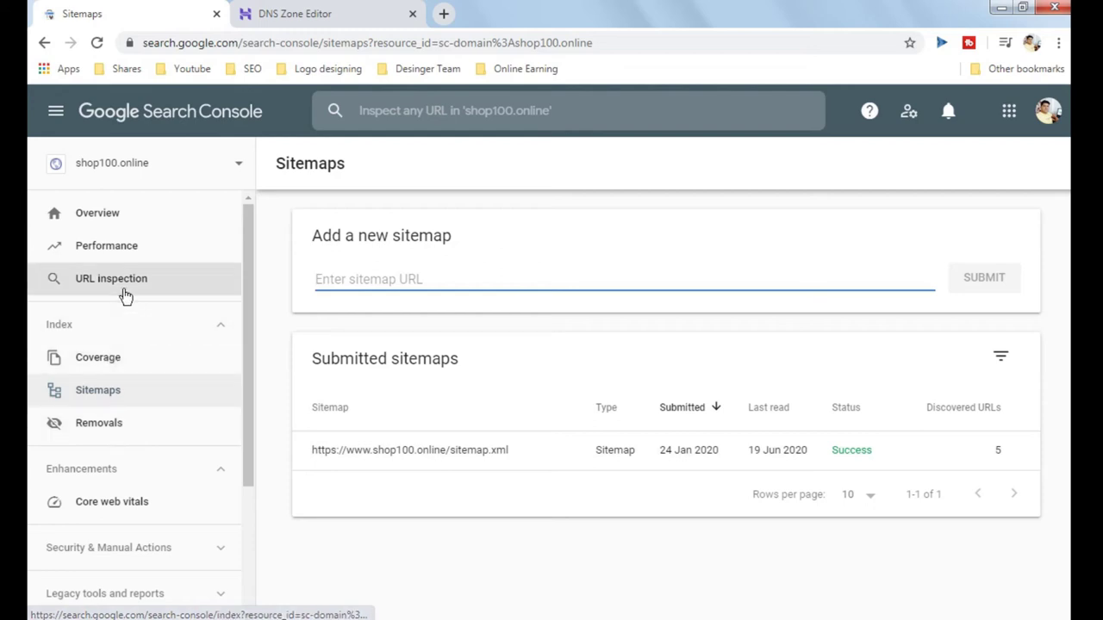
pyautogui.click(119, 222)
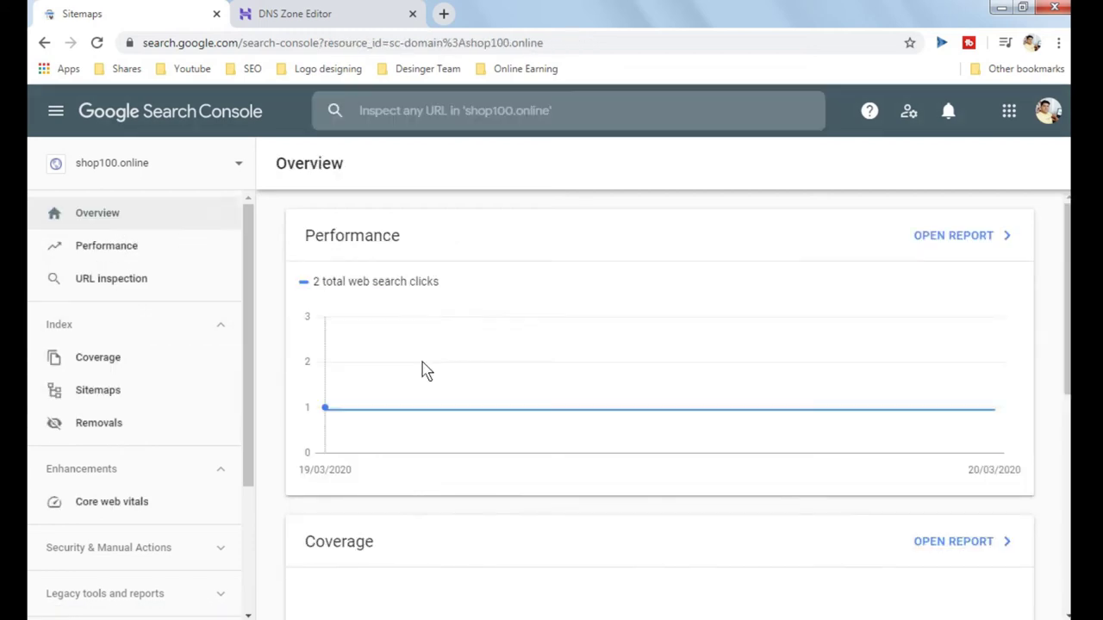
pyautogui.scroll(-1, 526, 405)
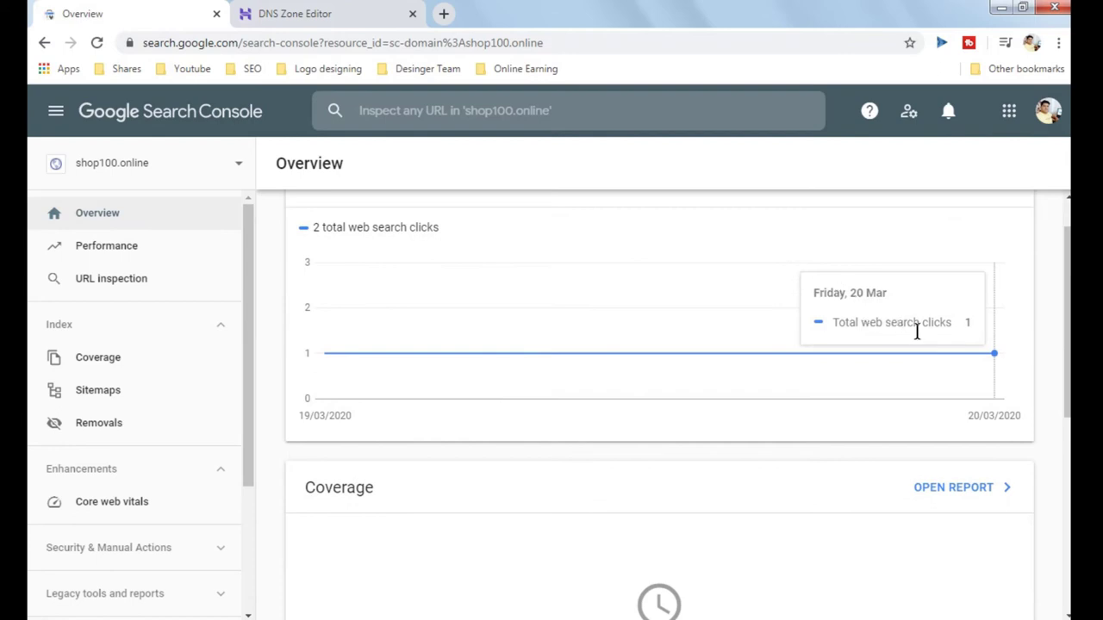
pyautogui.scroll(-5, 659, 405)
pyautogui.scroll(6, 659, 400)
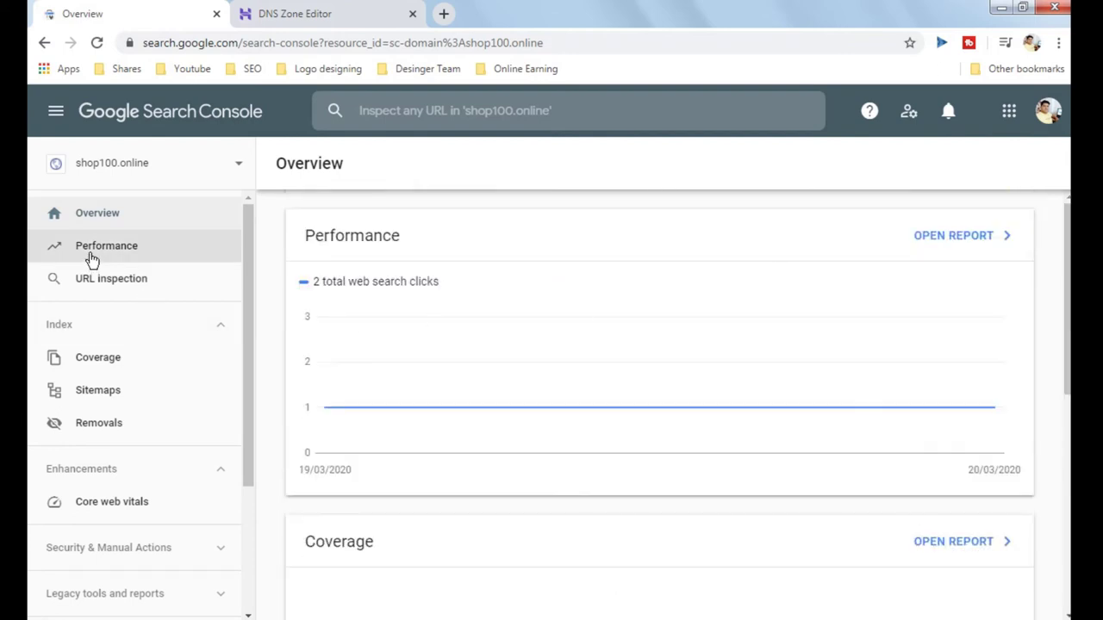
# - Examine the Performance report's chart and its breakdowns by queries, pages, devices and search appearance
pyautogui.click(92, 255)
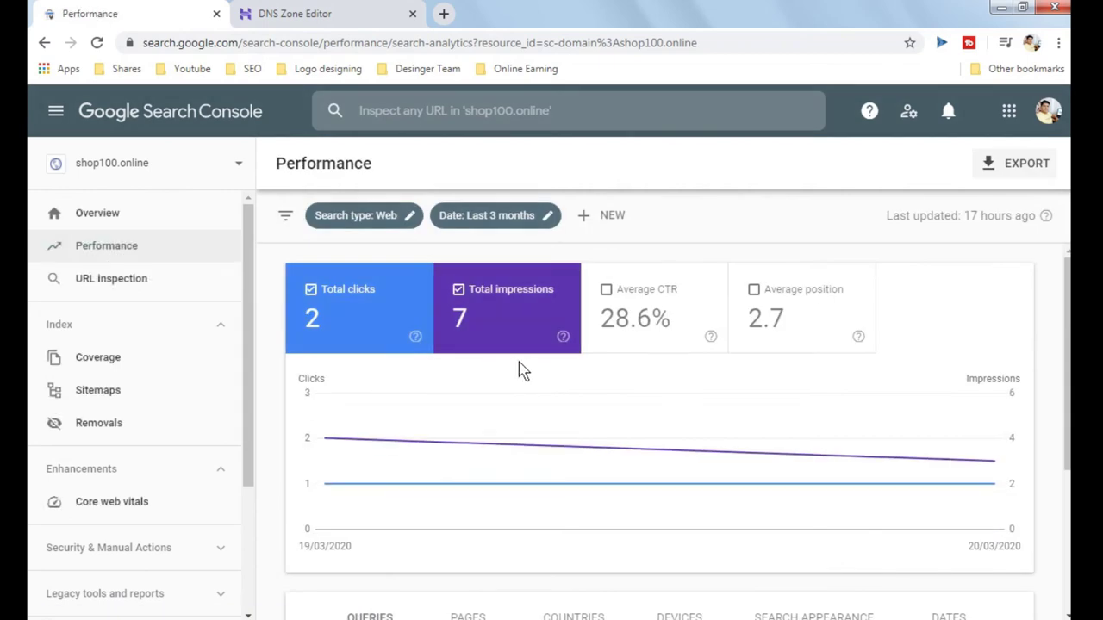
pyautogui.scroll(-2, 730, 437)
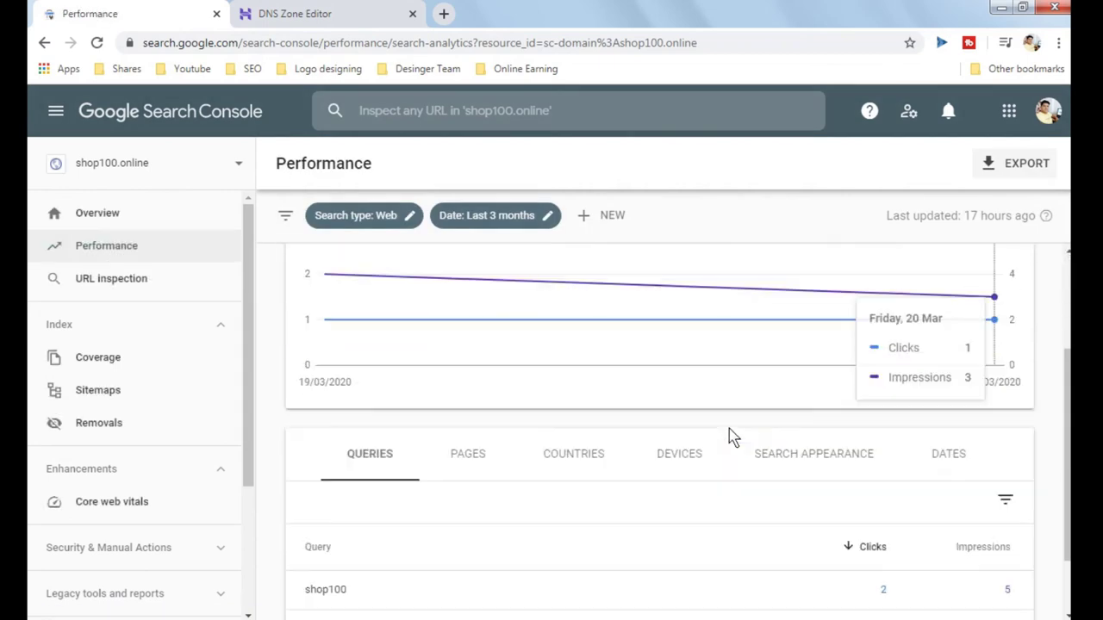
pyautogui.scroll(-1, 726, 432)
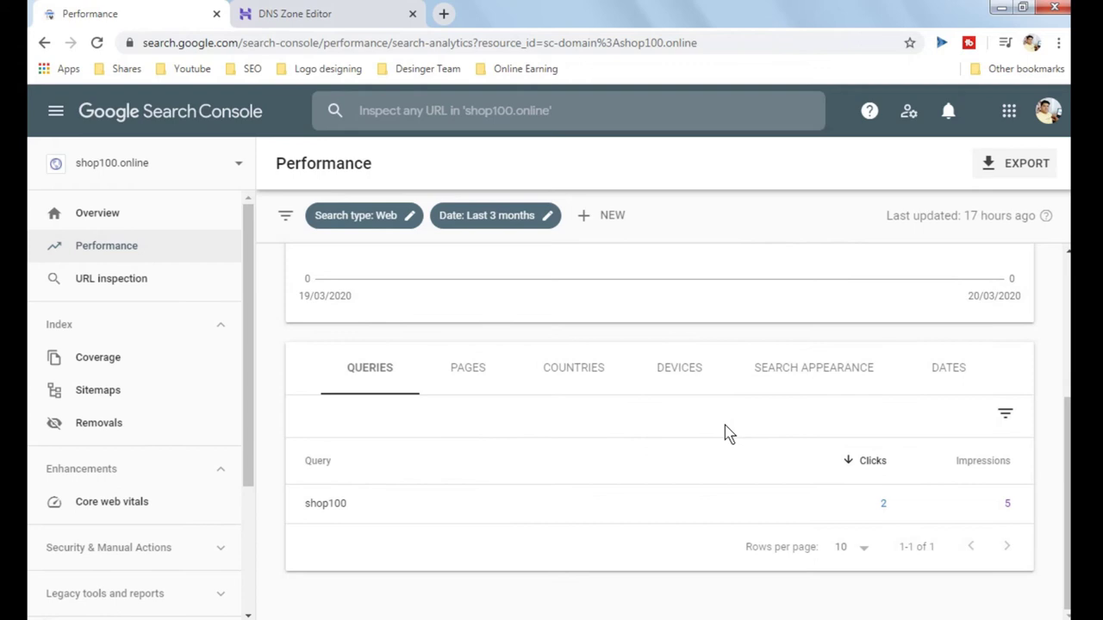
pyautogui.click(457, 369)
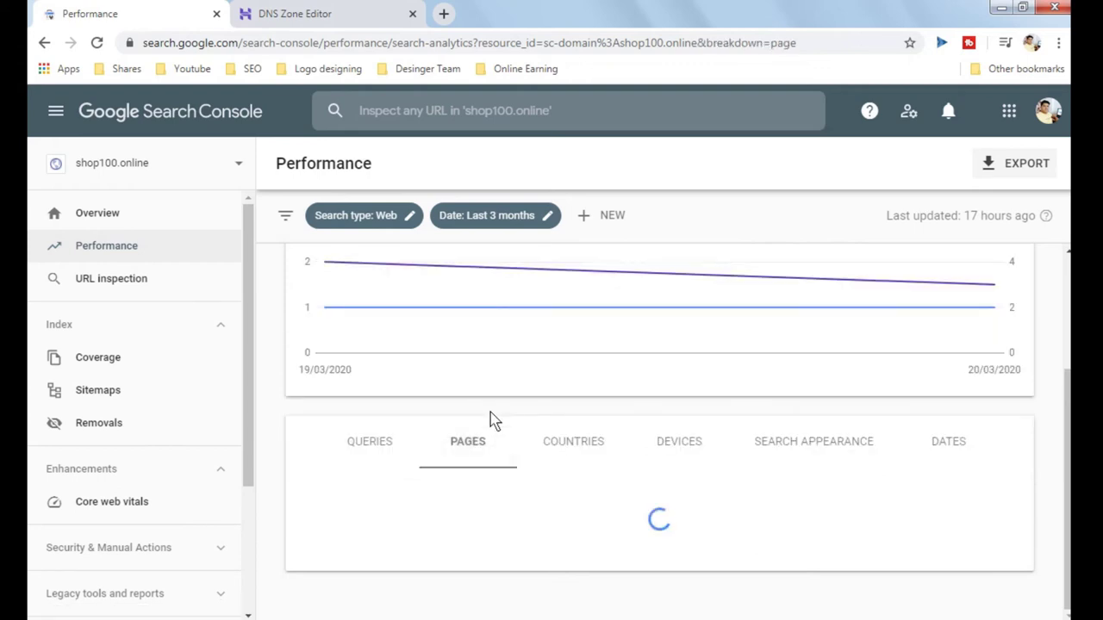
pyautogui.scroll(-1, 517, 444)
pyautogui.scroll(-1, 589, 462)
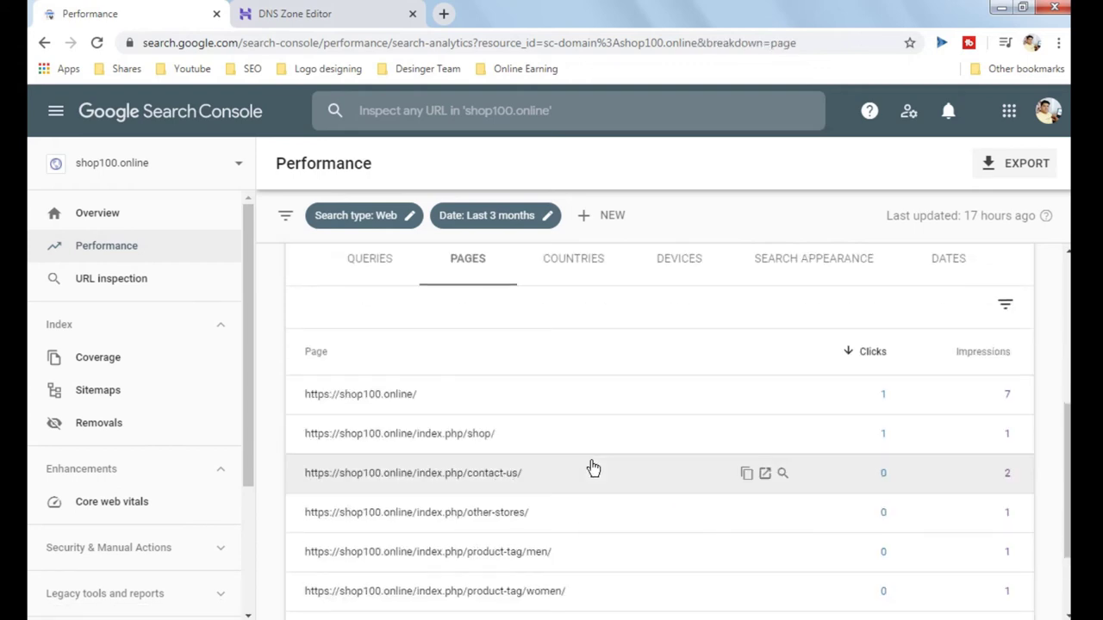
pyautogui.scroll(-1, 591, 465)
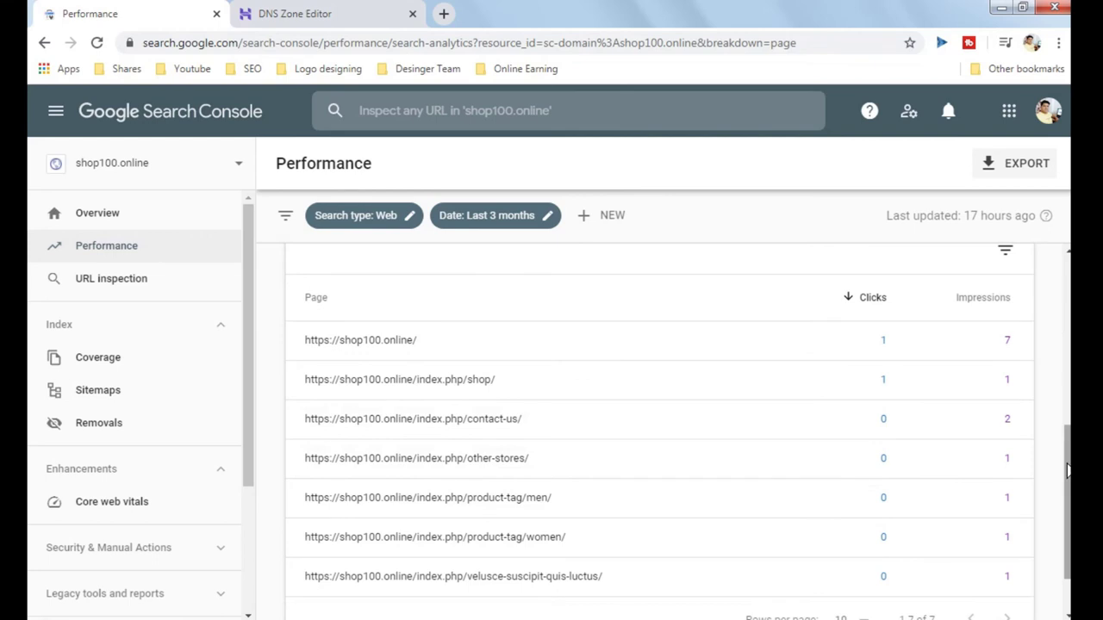
pyautogui.scroll(-1, 1066, 469)
pyautogui.scroll(2, 1055, 467)
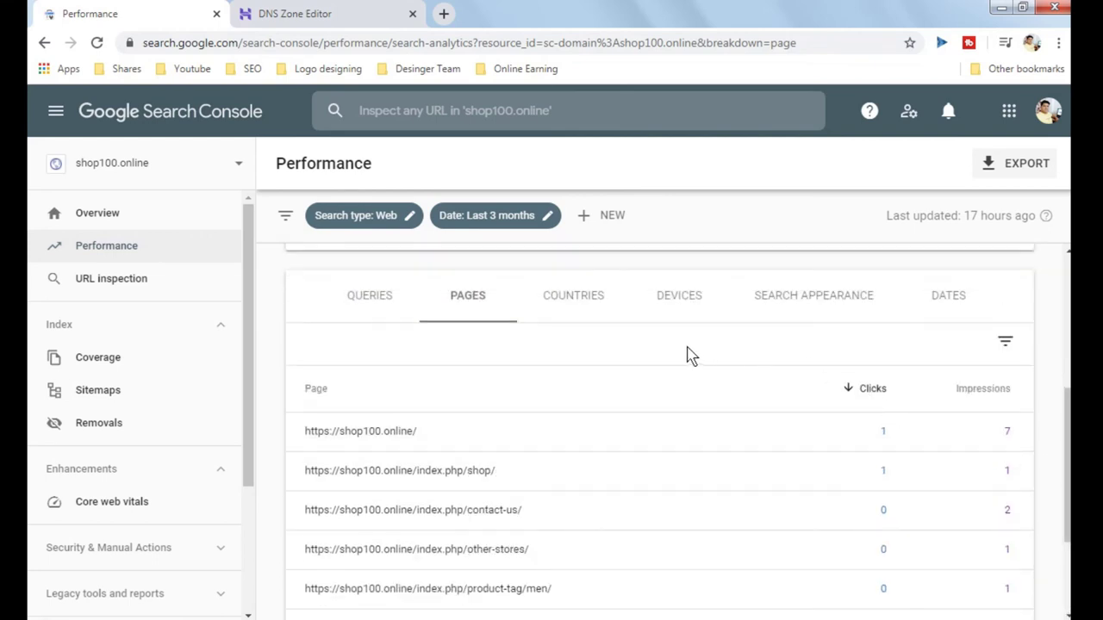
pyautogui.click(640, 301)
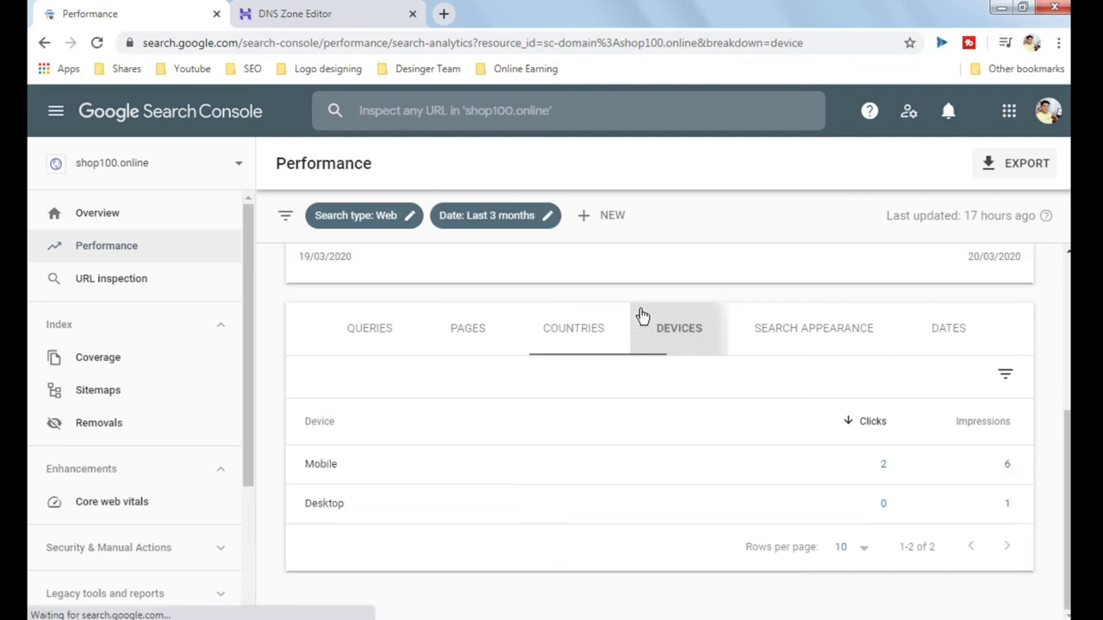
pyautogui.click(792, 346)
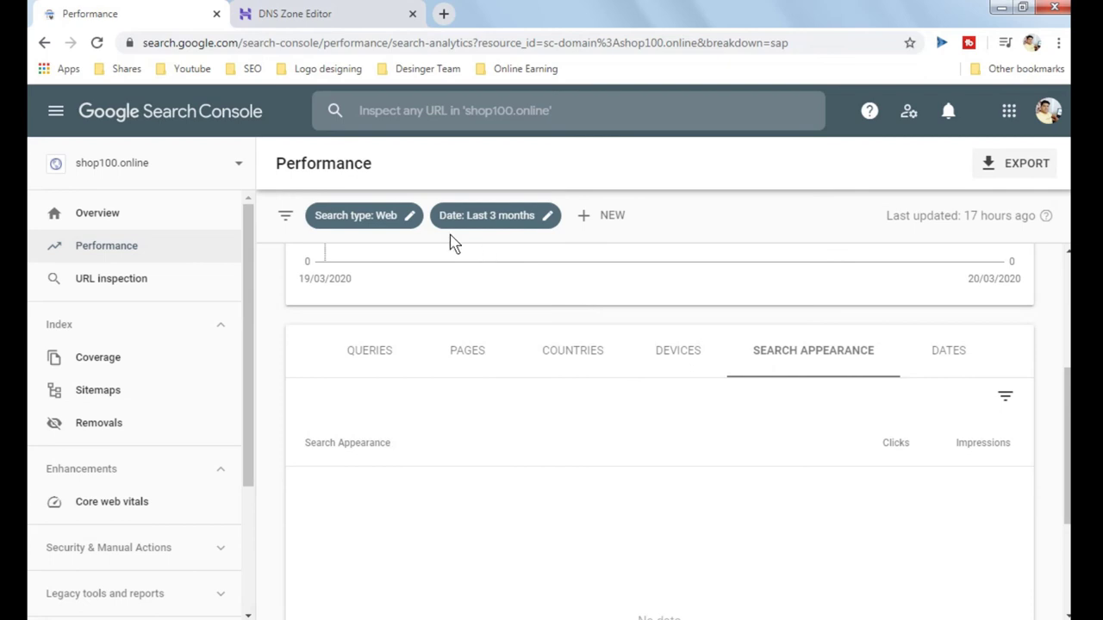
# - Set the Performance report's date range to the last 16 months
pyautogui.click(488, 215)
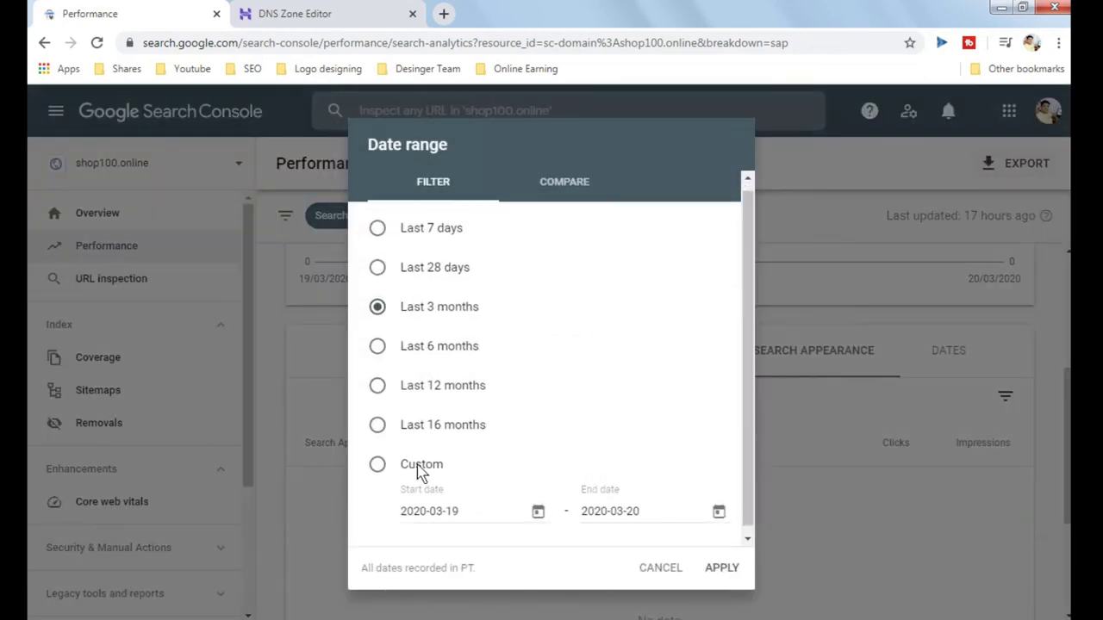
pyautogui.click(410, 420)
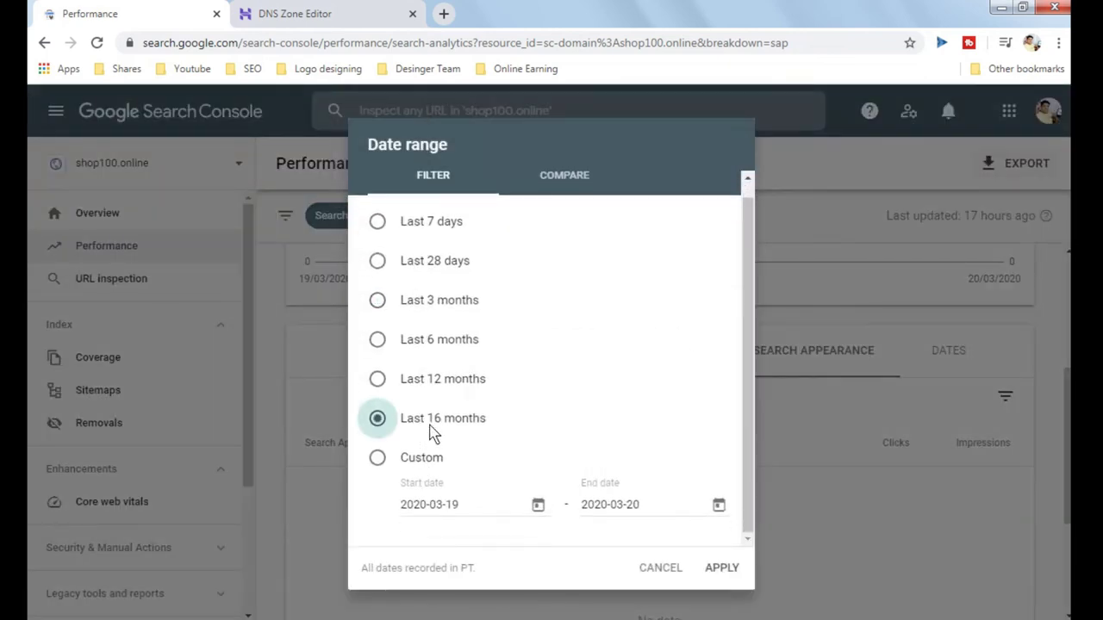
pyautogui.click(717, 569)
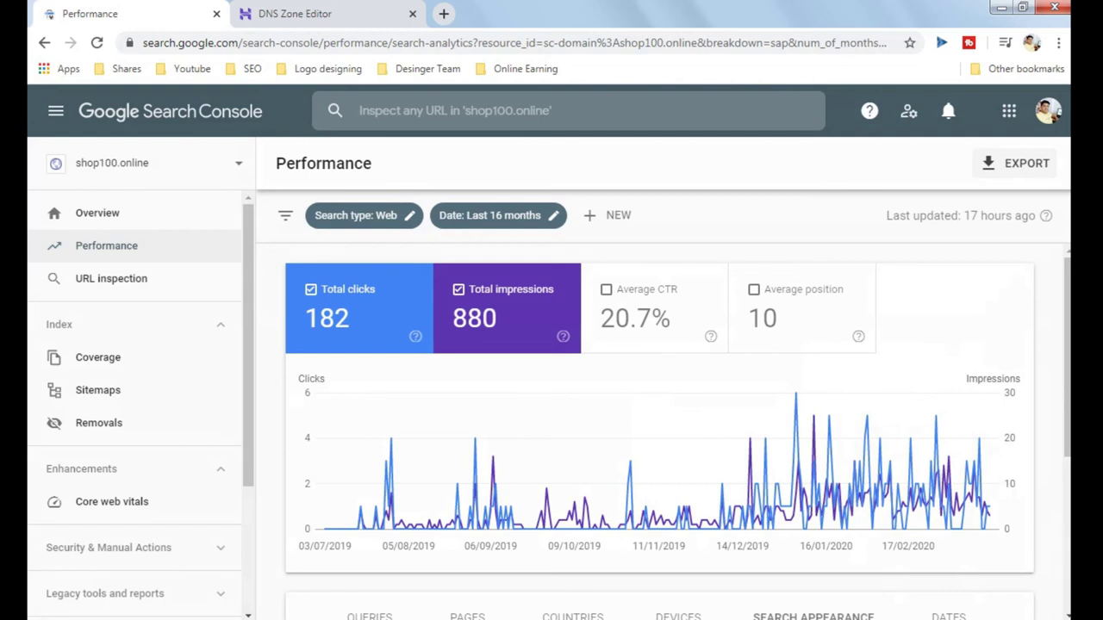
# - Examine the 16-month clicks and impressions chart and the breakdowns by search appearance, devices, countries and pages
pyautogui.scroll(-1, 1067, 437)
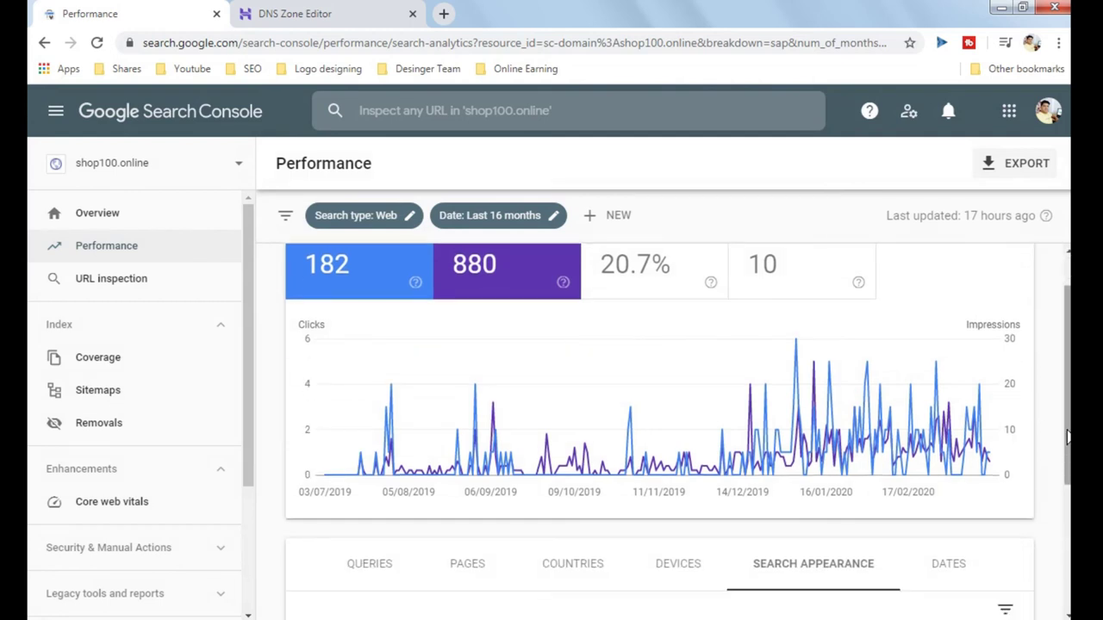
pyautogui.scroll(-4, 1067, 438)
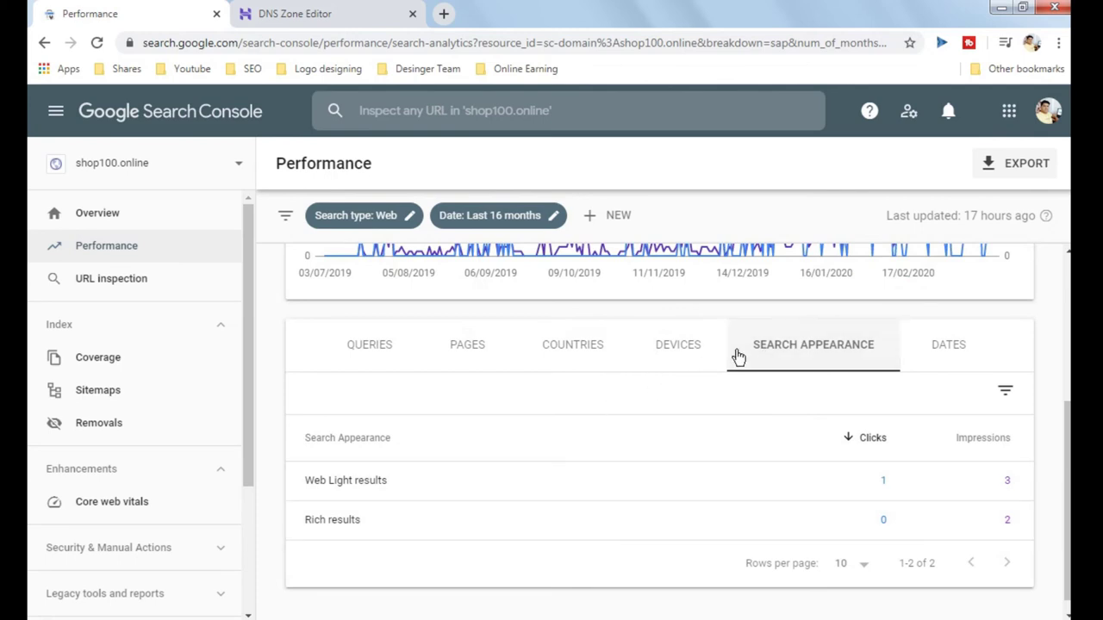
pyautogui.click(695, 357)
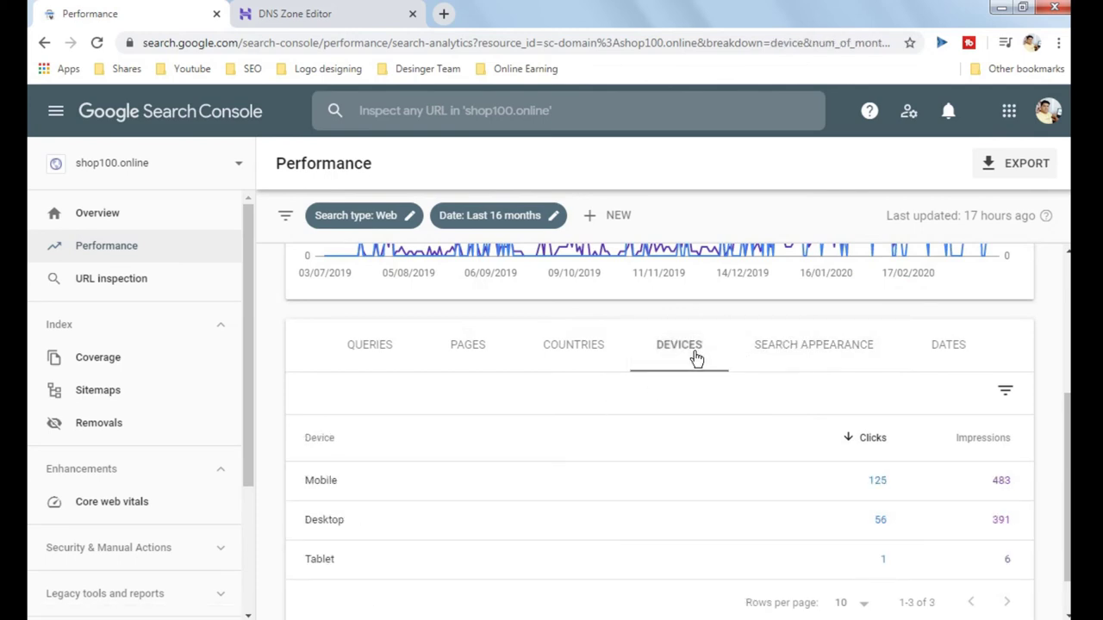
pyautogui.click(587, 359)
pyautogui.scroll(-2, 625, 405)
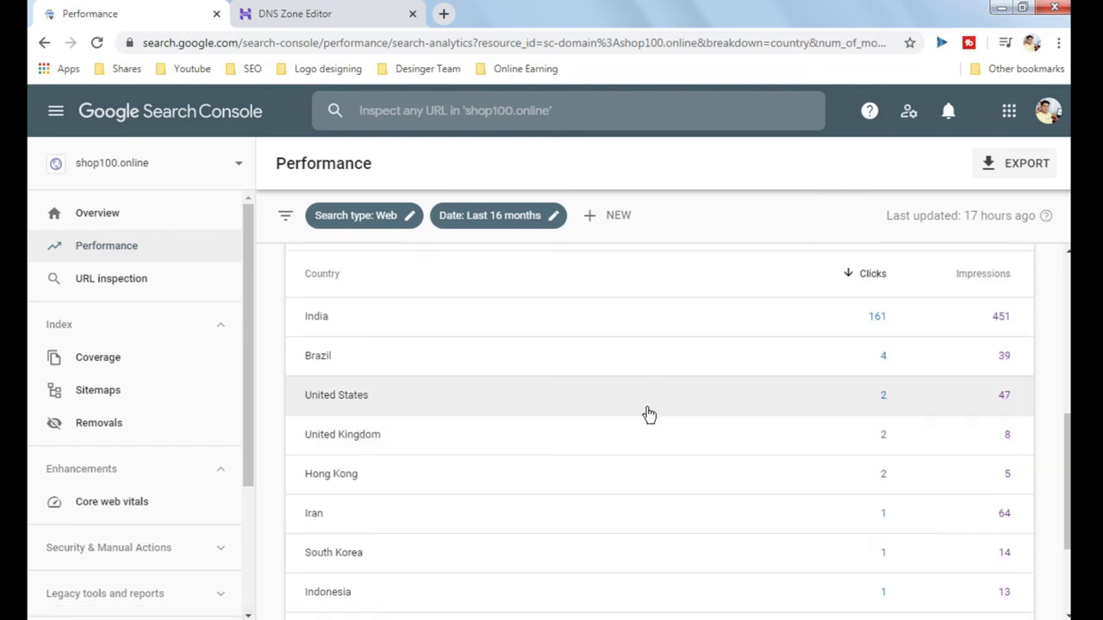
pyautogui.scroll(3, 702, 379)
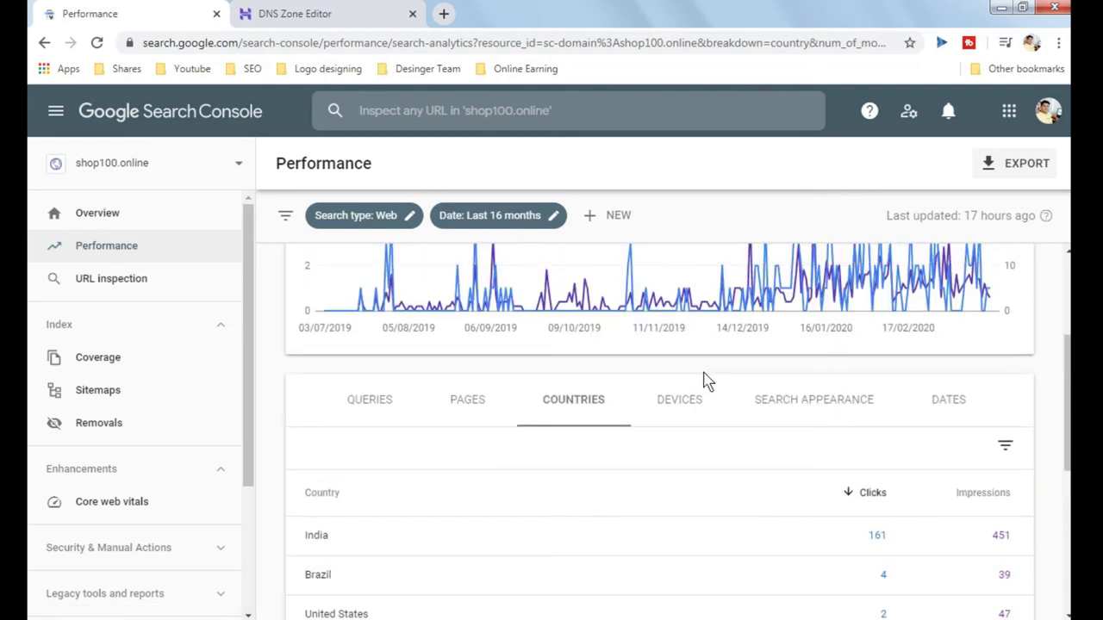
pyautogui.click(469, 403)
pyautogui.scroll(-2, 505, 439)
pyautogui.scroll(-5, 491, 398)
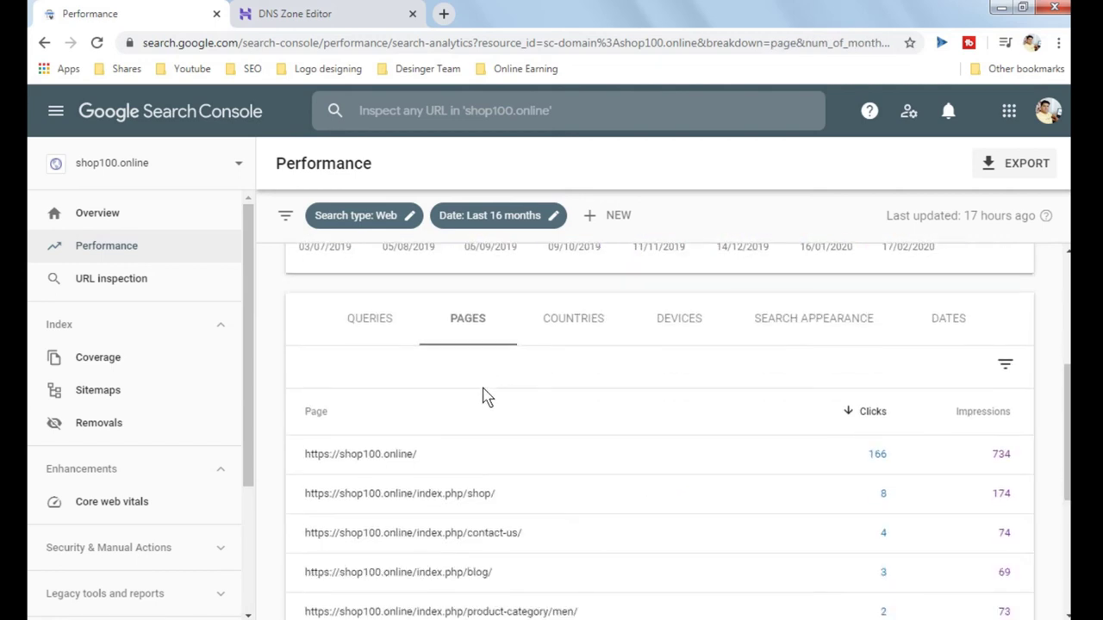
# - Examine the search queries breakdown of the 16-month Performance report
pyautogui.scroll(3, 483, 394)
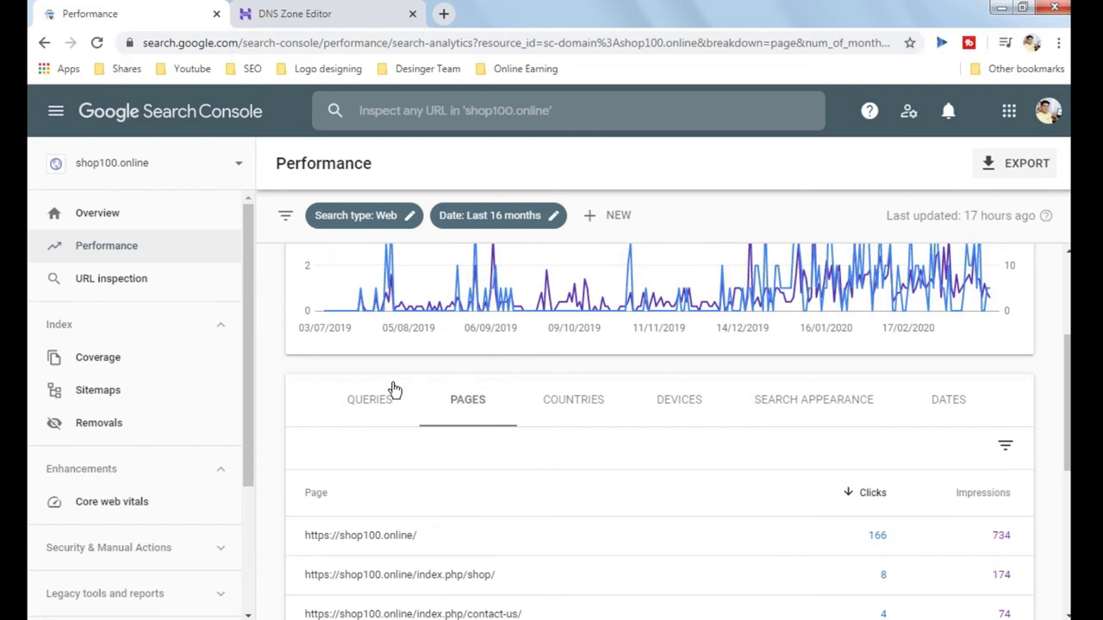
pyautogui.click(382, 403)
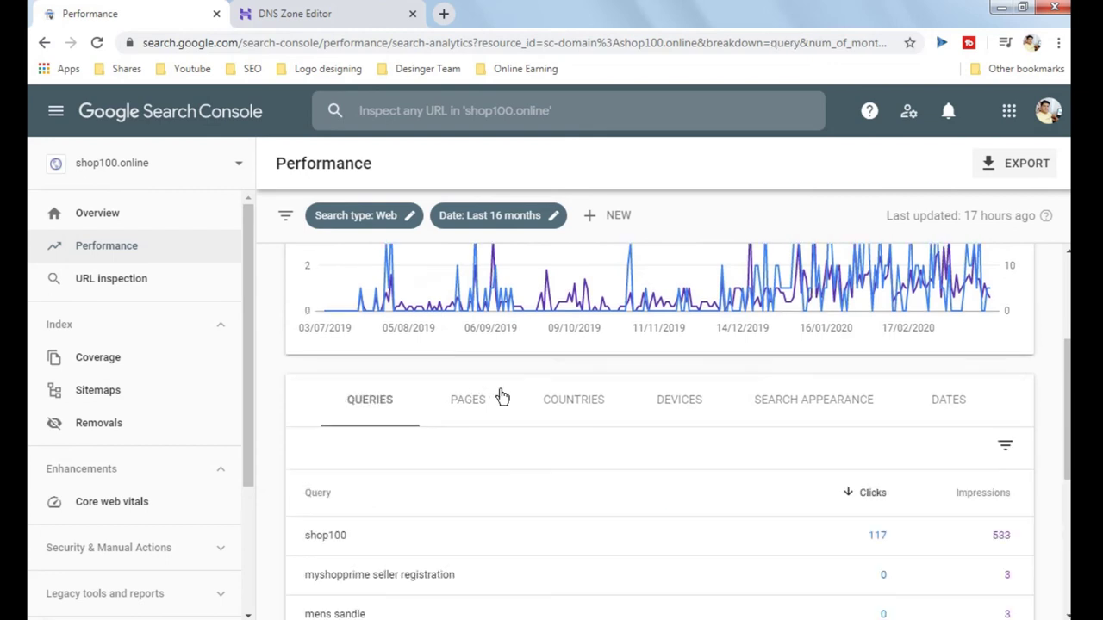
pyautogui.scroll(-1, 502, 396)
pyautogui.scroll(2, 502, 396)
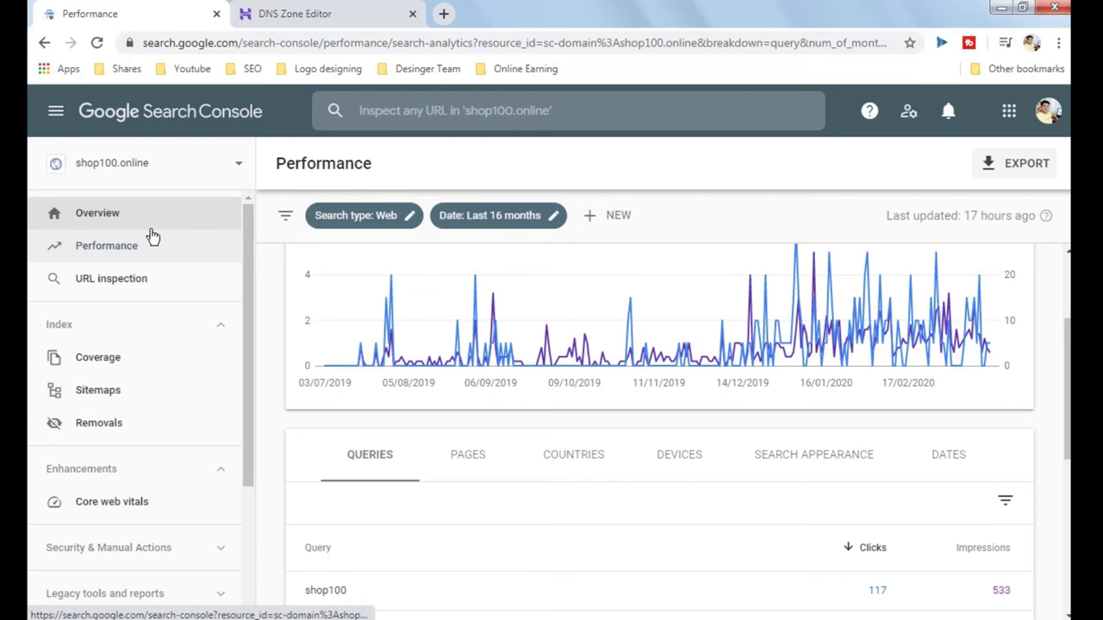
# - Look at the URL inspection field and the notifications of the shop100.online property
pyautogui.click(135, 279)
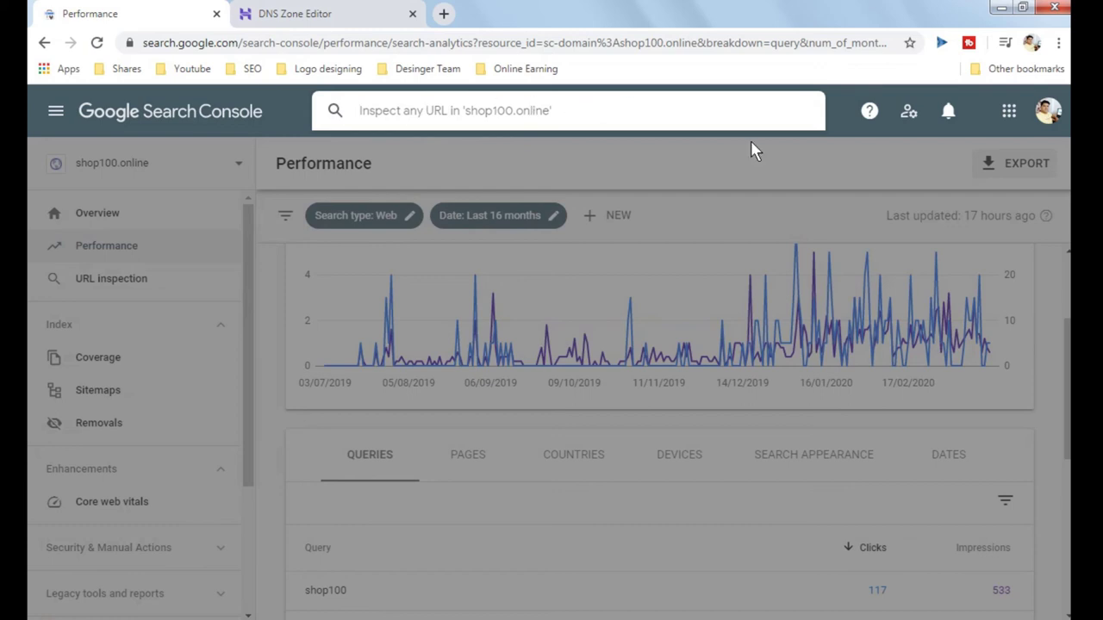
pyautogui.click(947, 112)
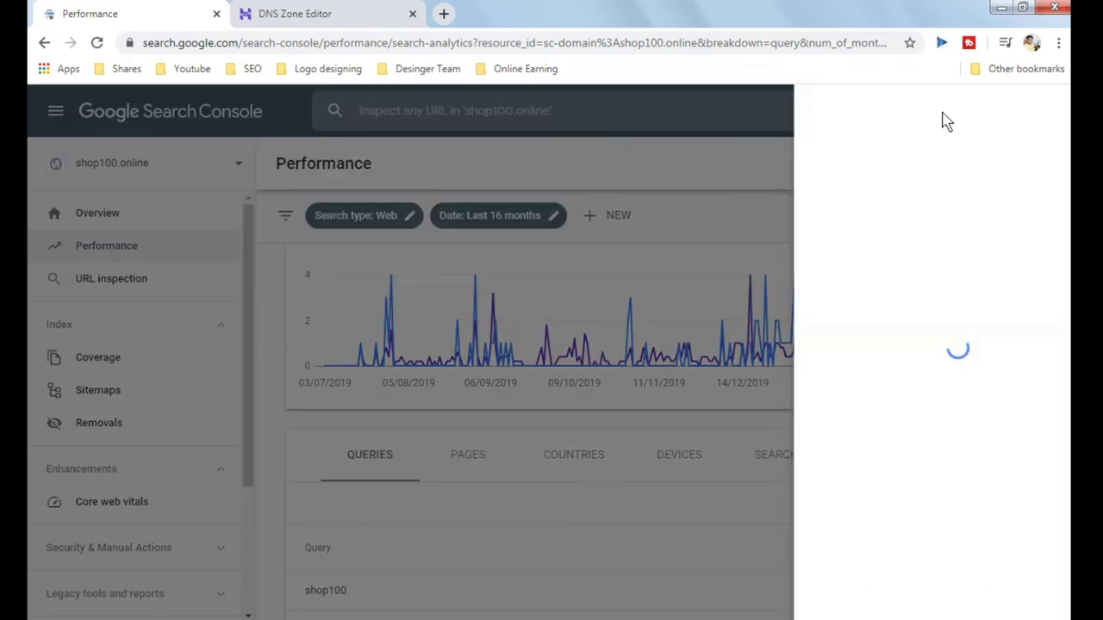
pyautogui.click(254, 310)
# - Check the Manual actions and Security issues reports of the shop100.online property
pyautogui.moveTo(247, 315); pyautogui.dragTo(177, 517)
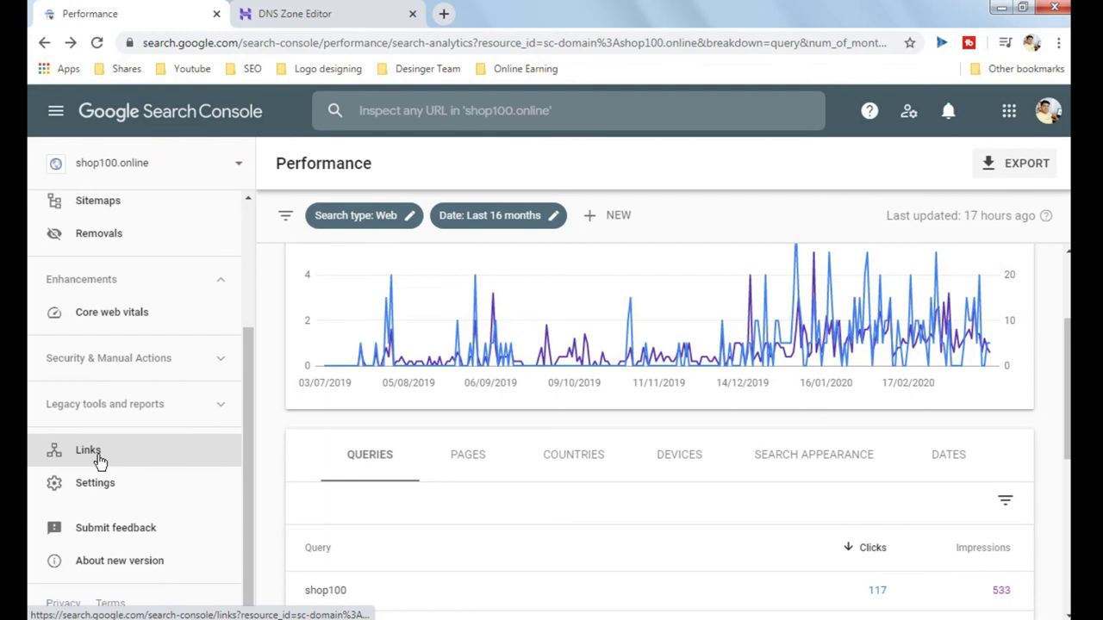
pyautogui.click(138, 358)
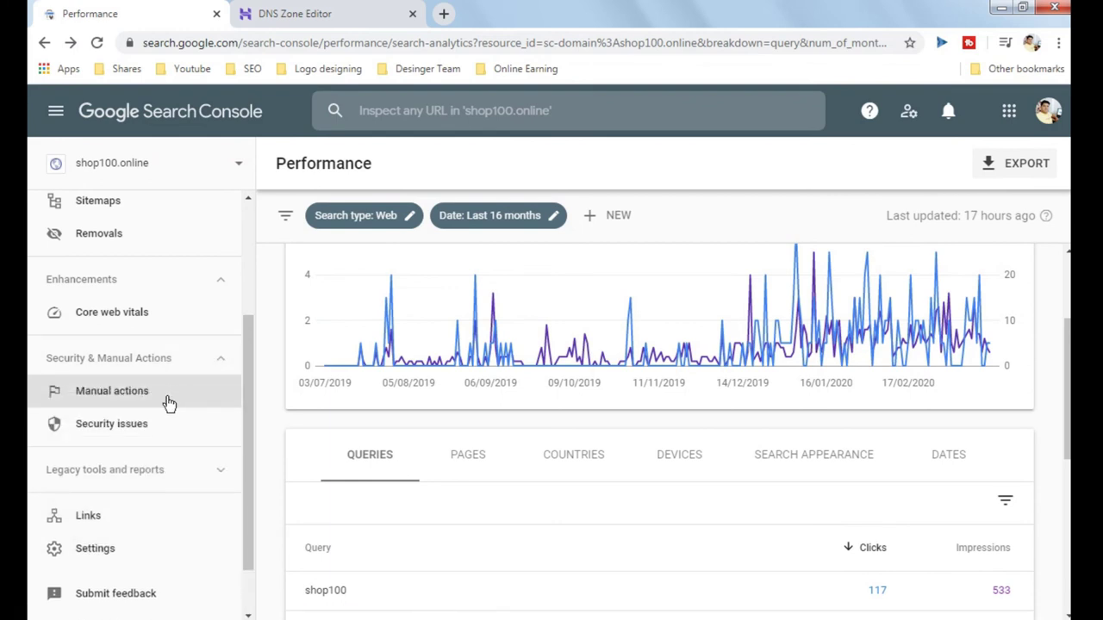
pyautogui.click(138, 404)
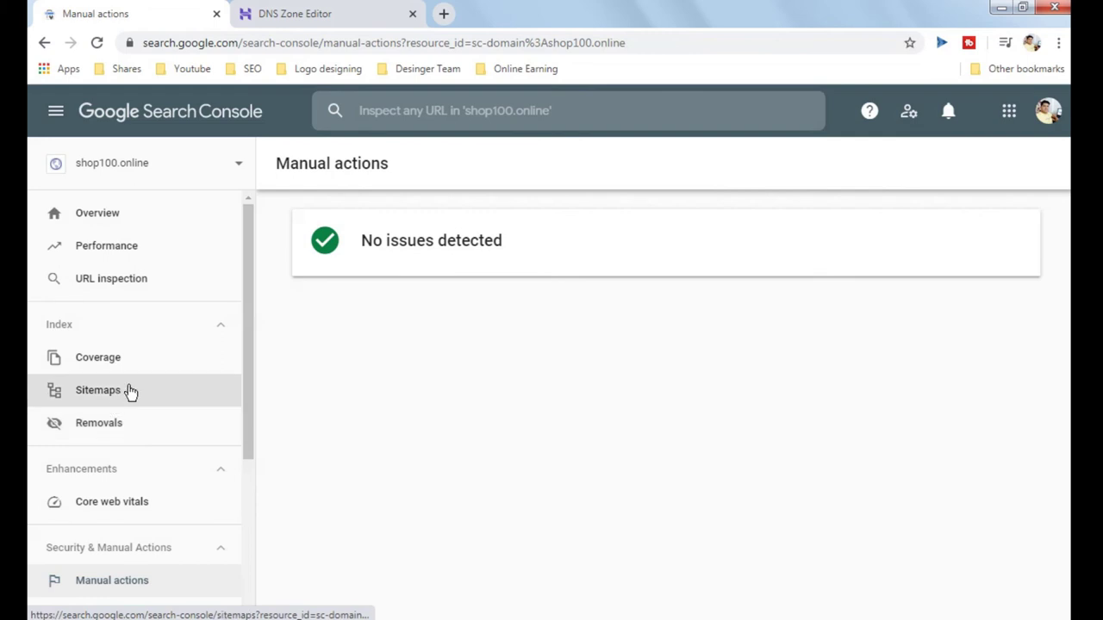
pyautogui.scroll(-3, 159, 447)
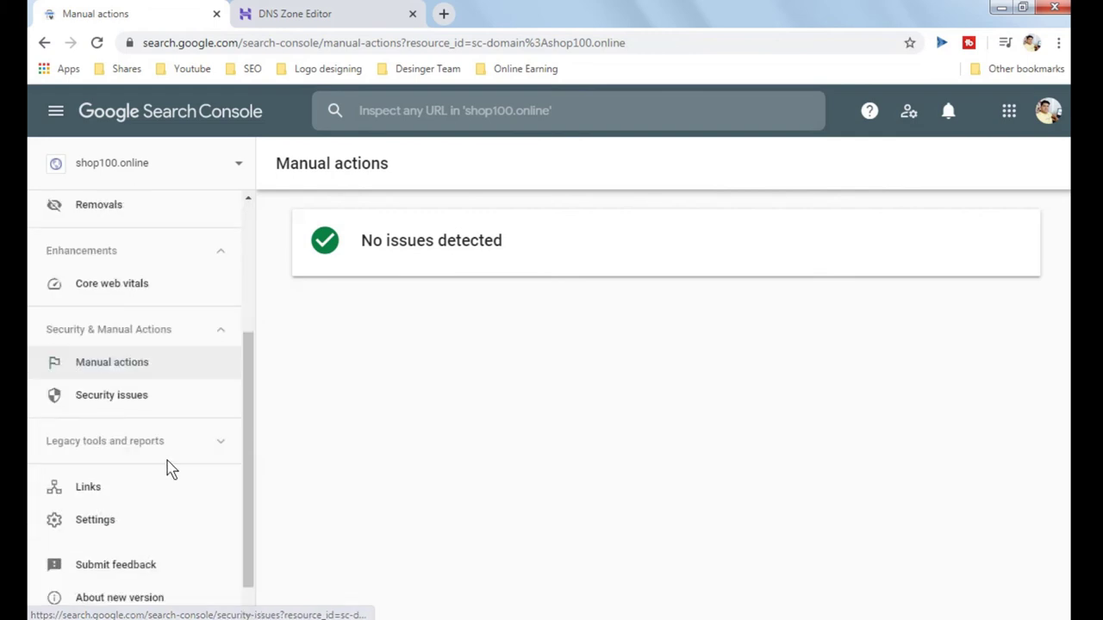
pyautogui.click(125, 398)
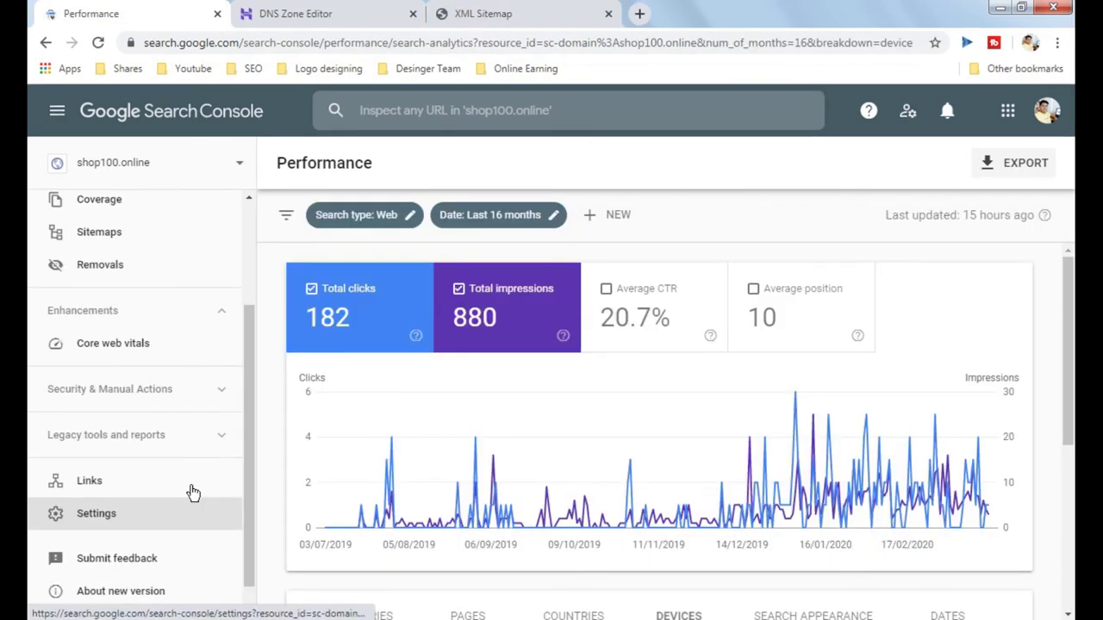
# - Open the property's Sitemaps page, and copy the address shop100.online/index.php/sitemap-1.xml from the open XML sitemap
pyautogui.scroll(2, 192, 482)
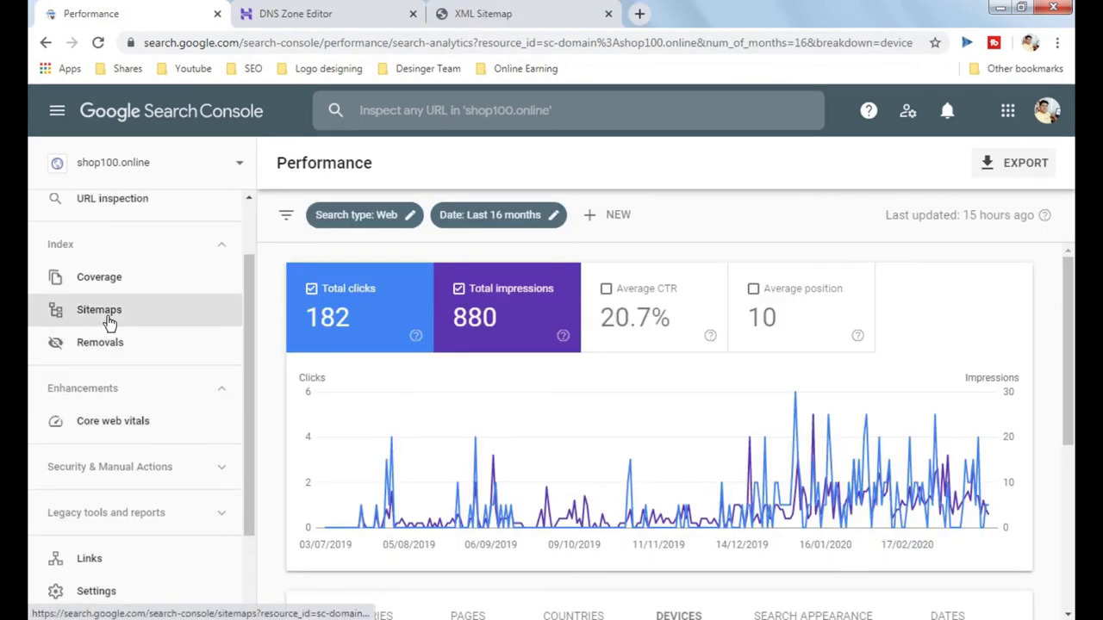
pyautogui.click(109, 320)
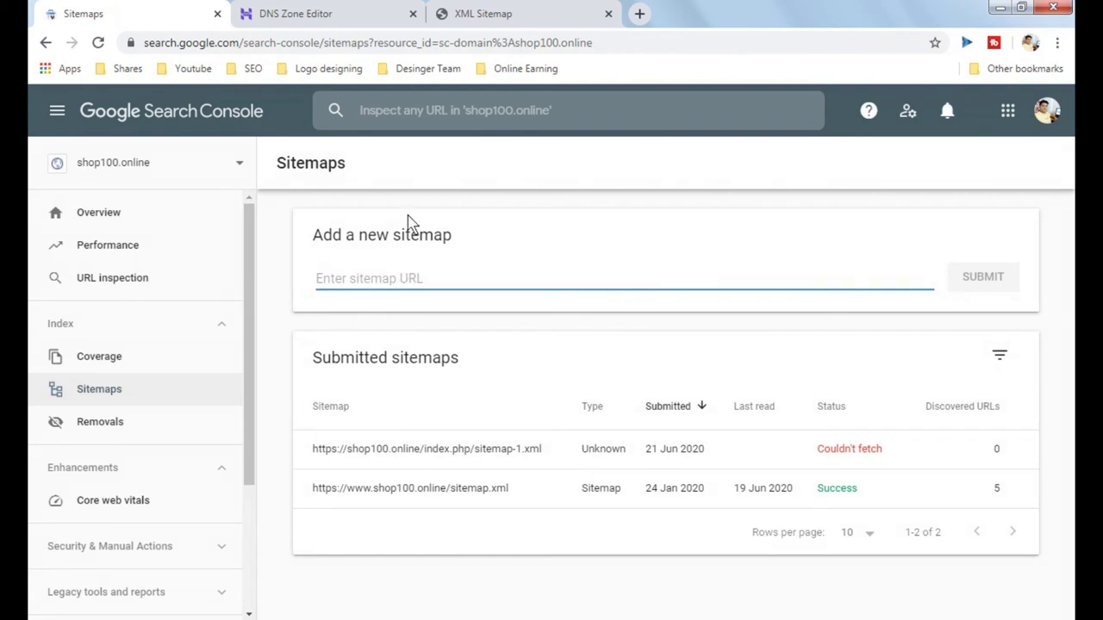
pyautogui.click(485, 19)
pyautogui.press('BackSpace')
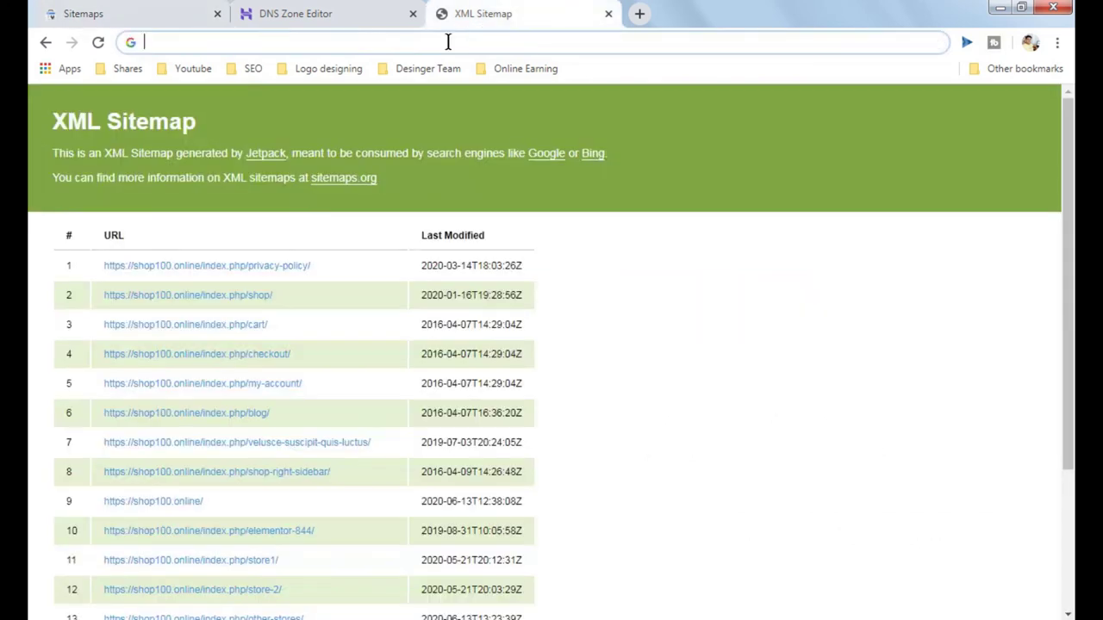
pyautogui.hotkey('ctrl', 'z')
pyautogui.hotkey('ctrl', 'c')
pyautogui.click(448, 41)
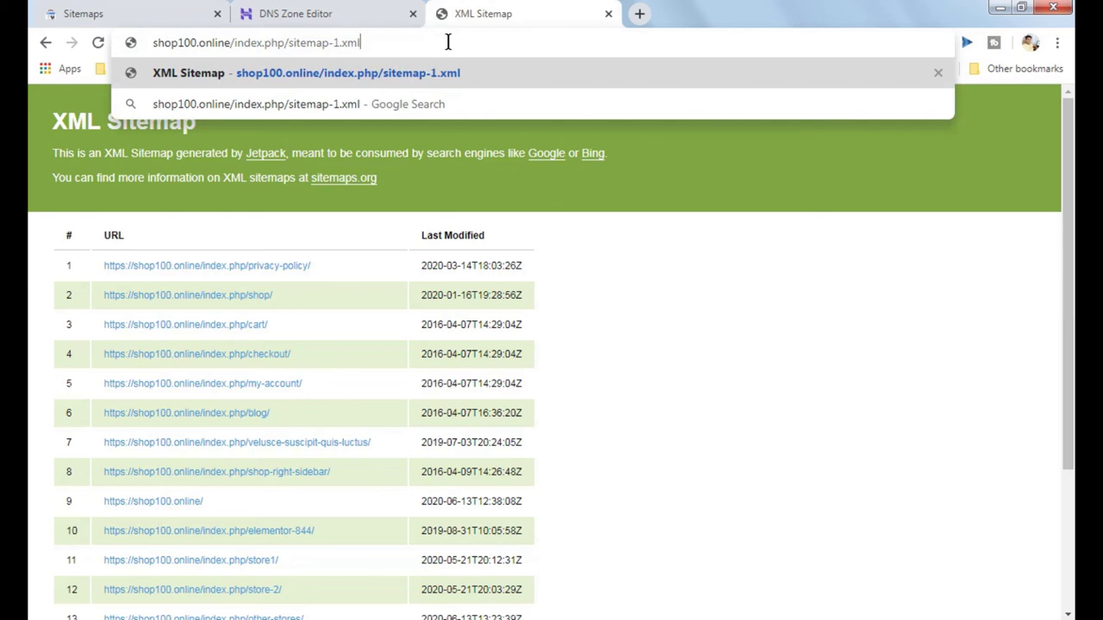
pyautogui.click(684, 193)
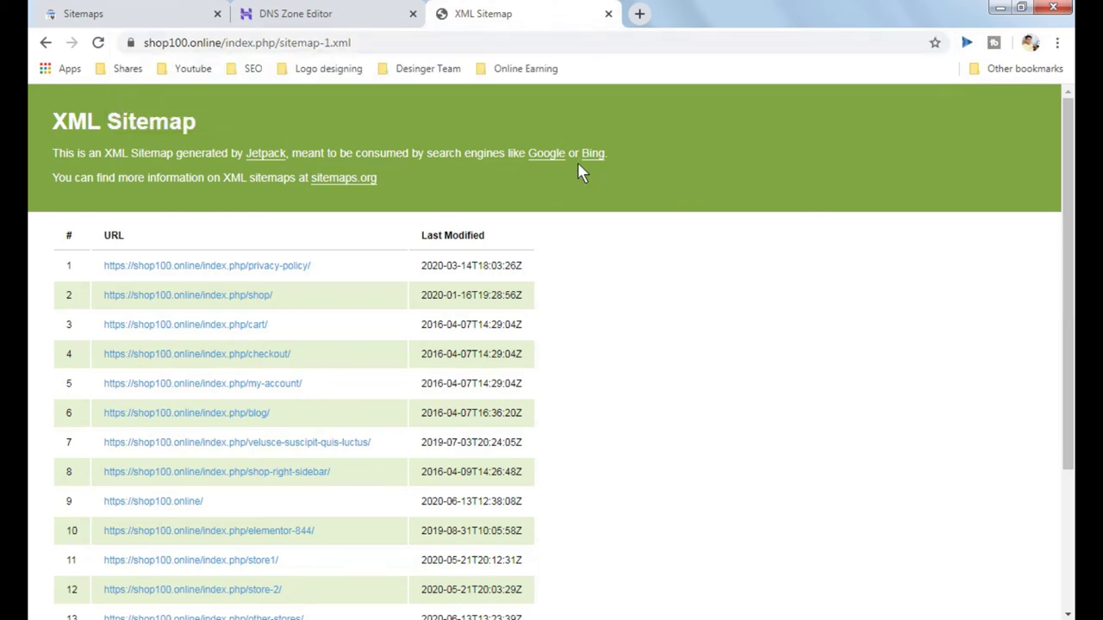
# - Look through the page URLs listed in the XML sitemap
pyautogui.scroll(-1, 516, 181)
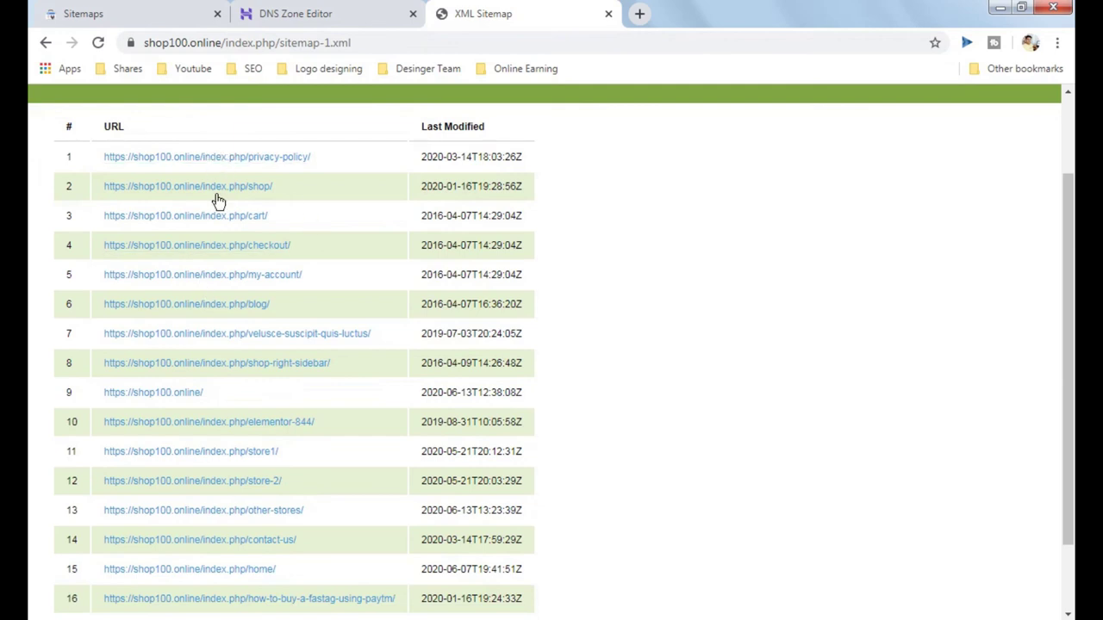
pyautogui.scroll(-1, 224, 293)
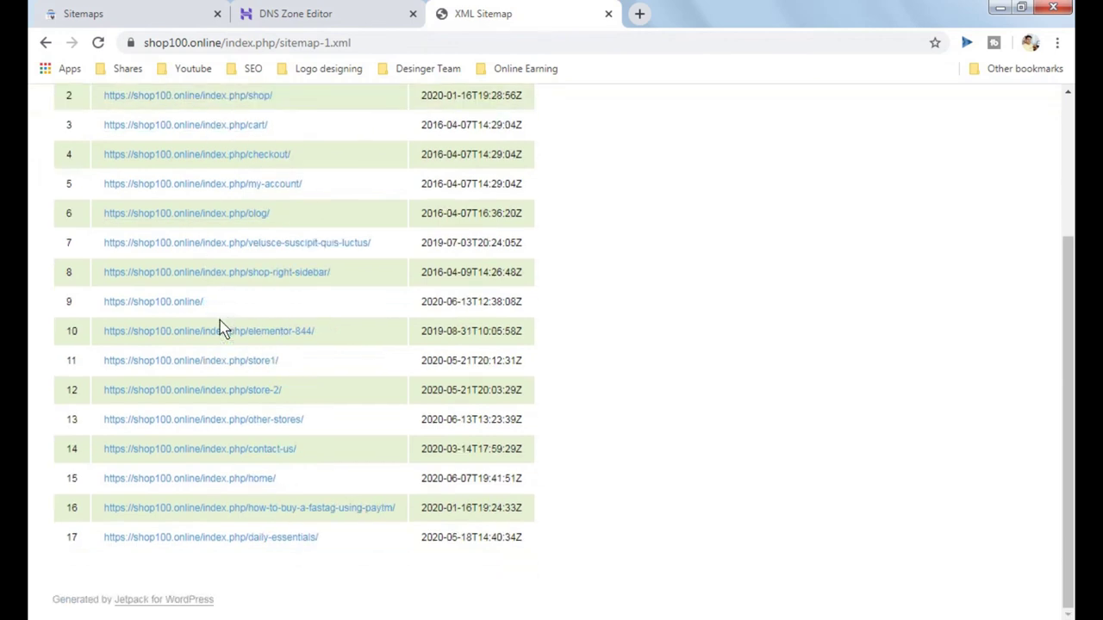
pyautogui.scroll(3, 232, 326)
pyautogui.click(293, 14)
pyautogui.click(83, 14)
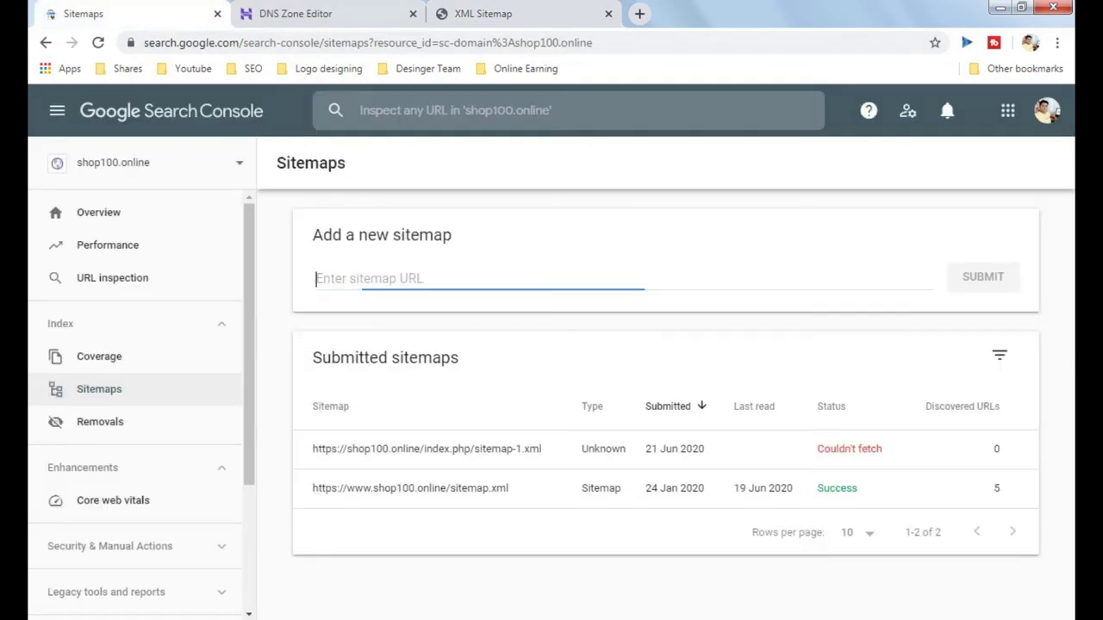
pyautogui.hotkey('ctrl', 'v')
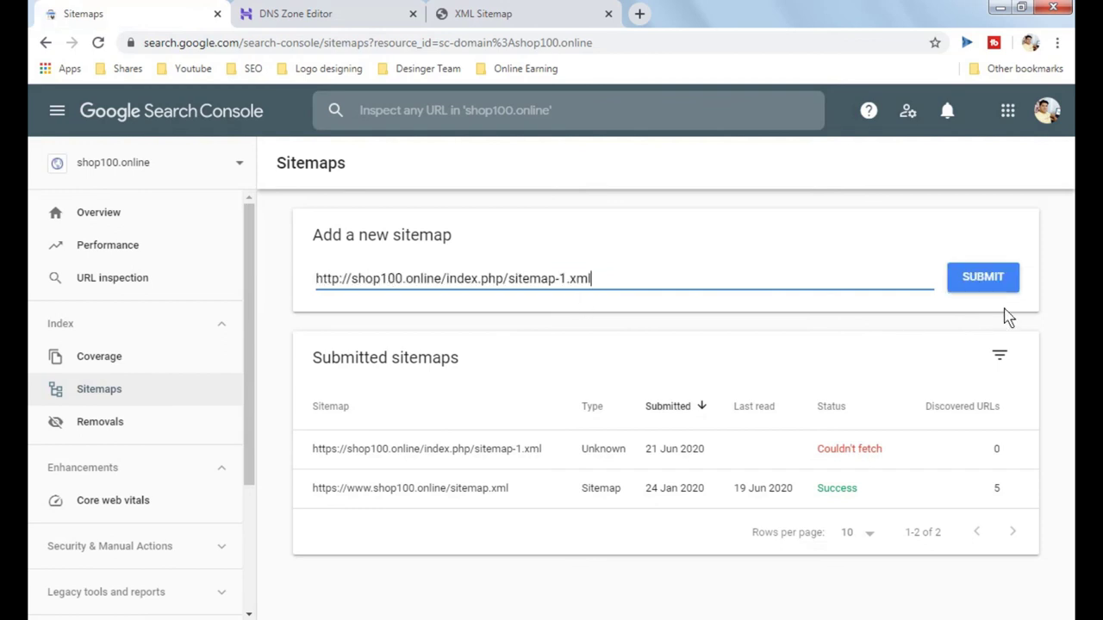
pyautogui.click(984, 278)
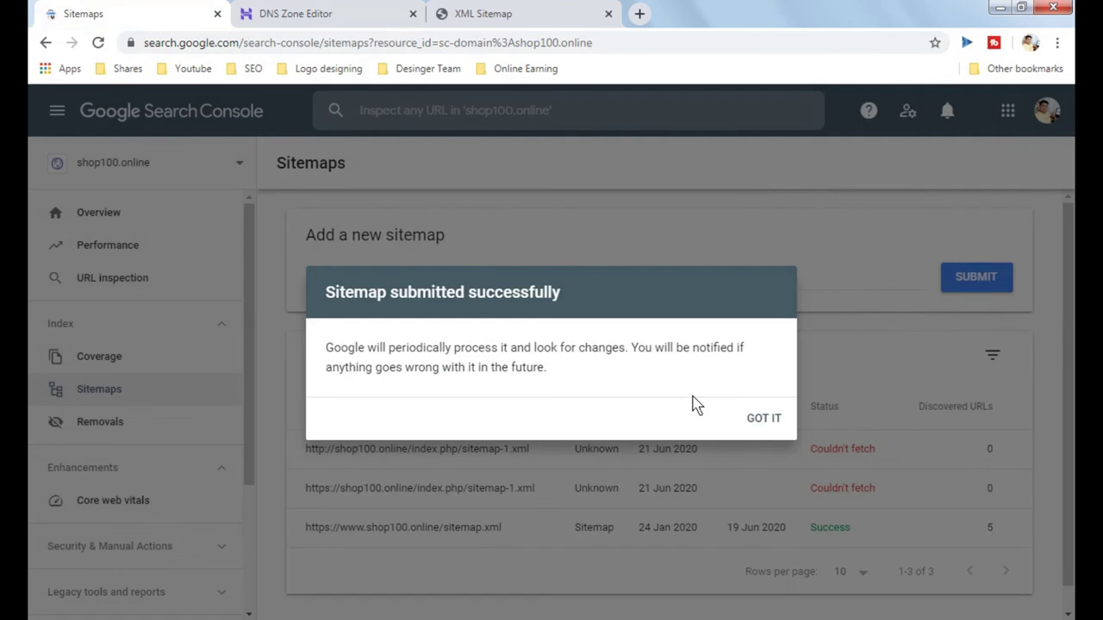
pyautogui.click(769, 418)
pyautogui.scroll(-1, 935, 480)
# - Search Google for "shop100" in a new browser tab and look through the results
pyautogui.hotkey('ctrl', 't')
pyautogui.click(509, 51)
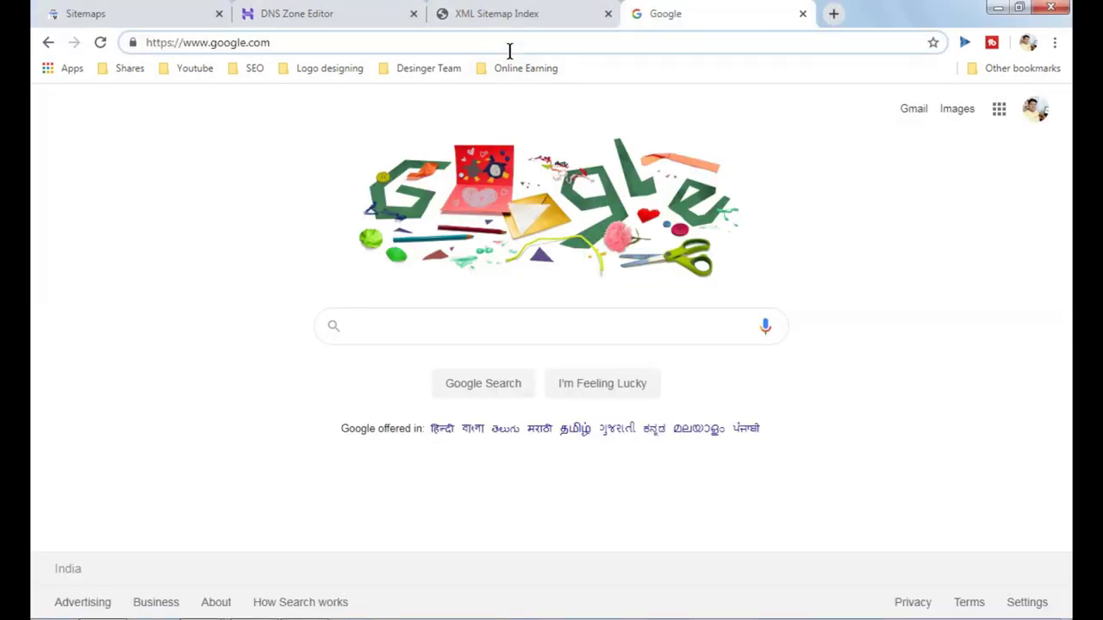
pyautogui.press('Return')
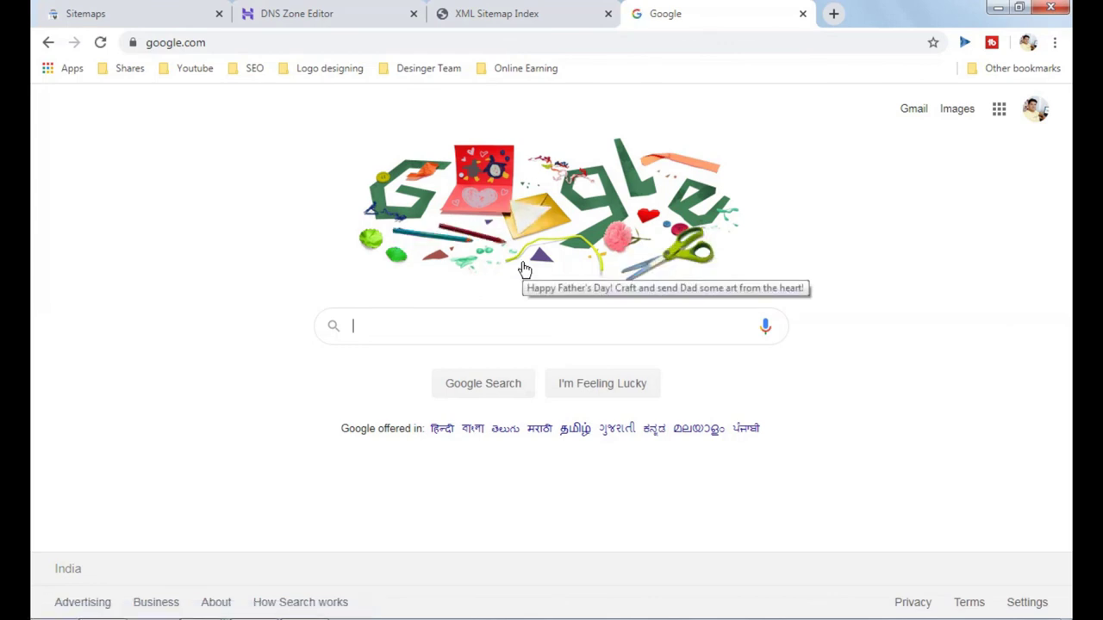
pyautogui.write('shop100\\')
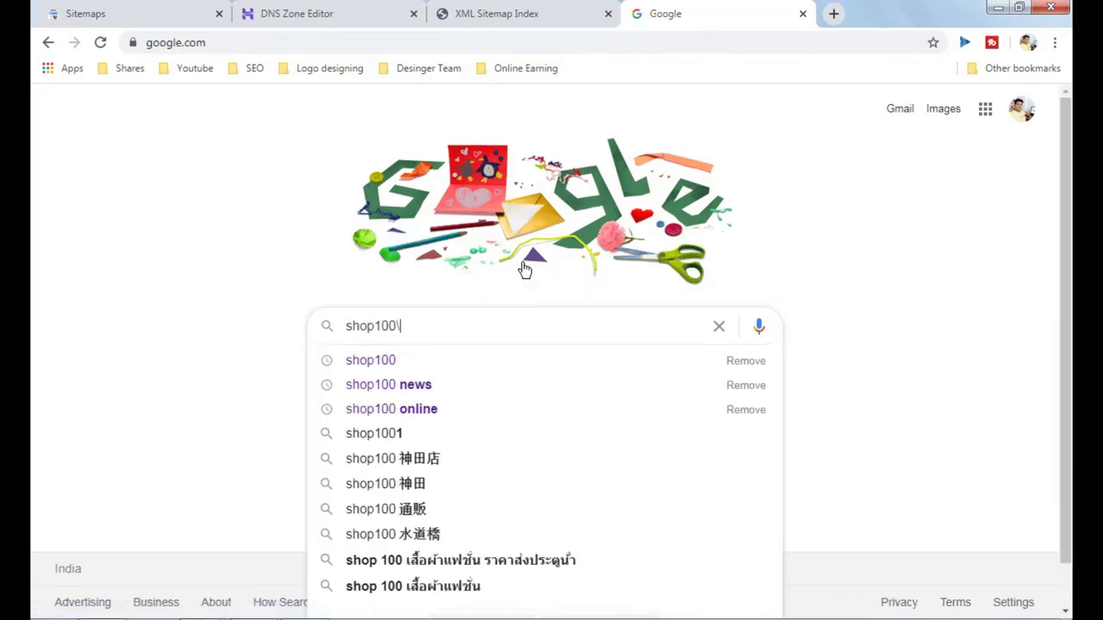
pyautogui.press('BackSpace')
pyautogui.press('Return')
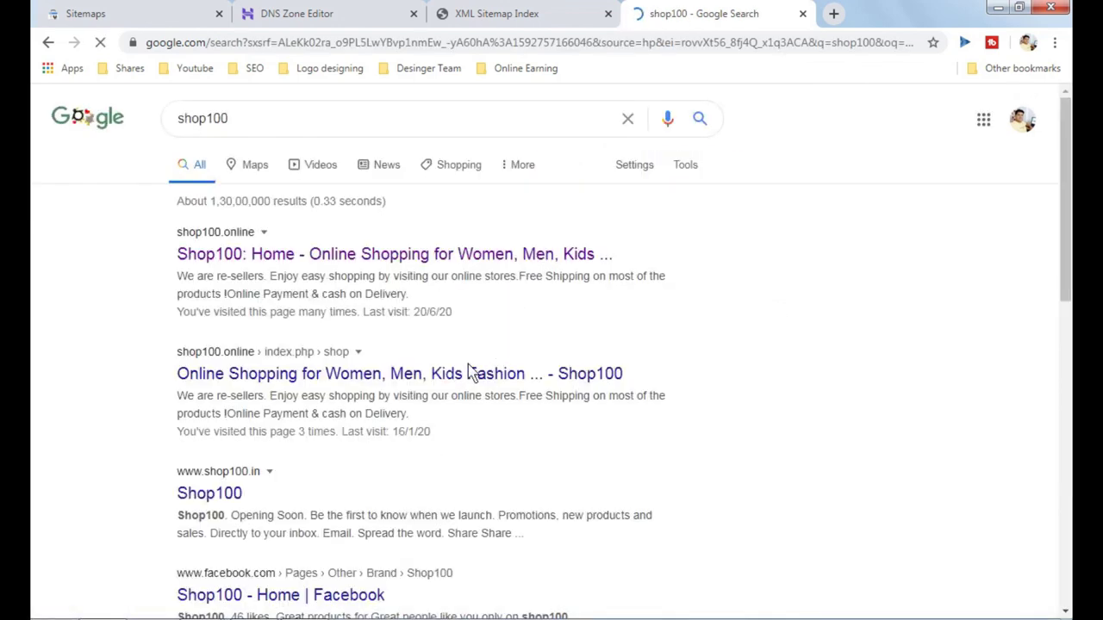
pyautogui.scroll(-2, 388, 293)
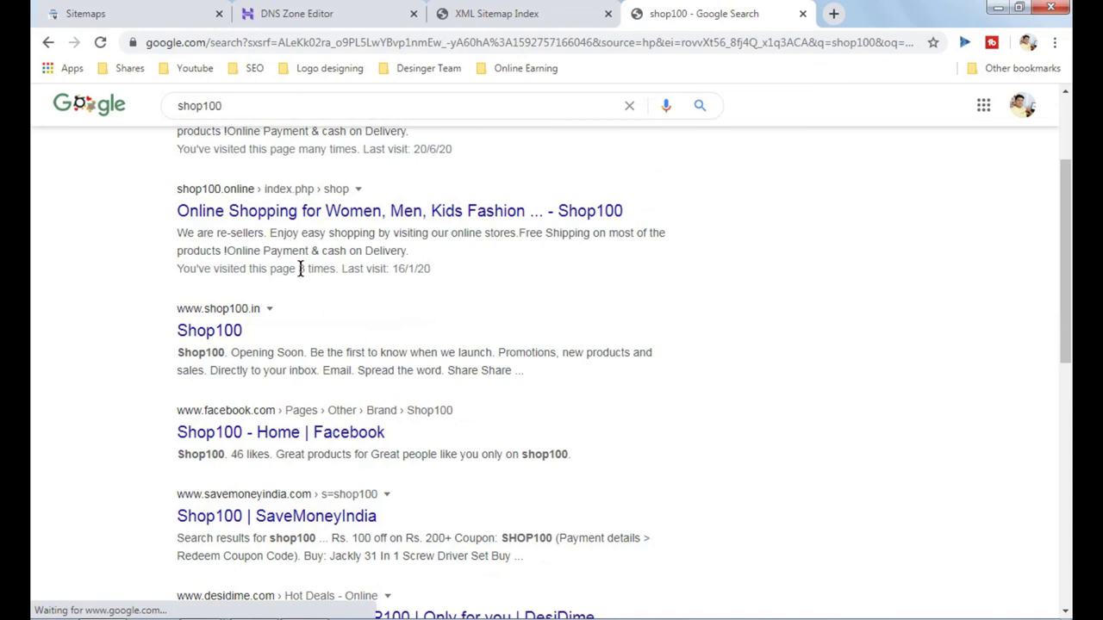
pyautogui.scroll(1, 265, 260)
pyautogui.scroll(1, 265, 259)
# - Change the Google query to "site:shop100.online" and run the search
pyautogui.click(178, 120)
pyautogui.write('site:')
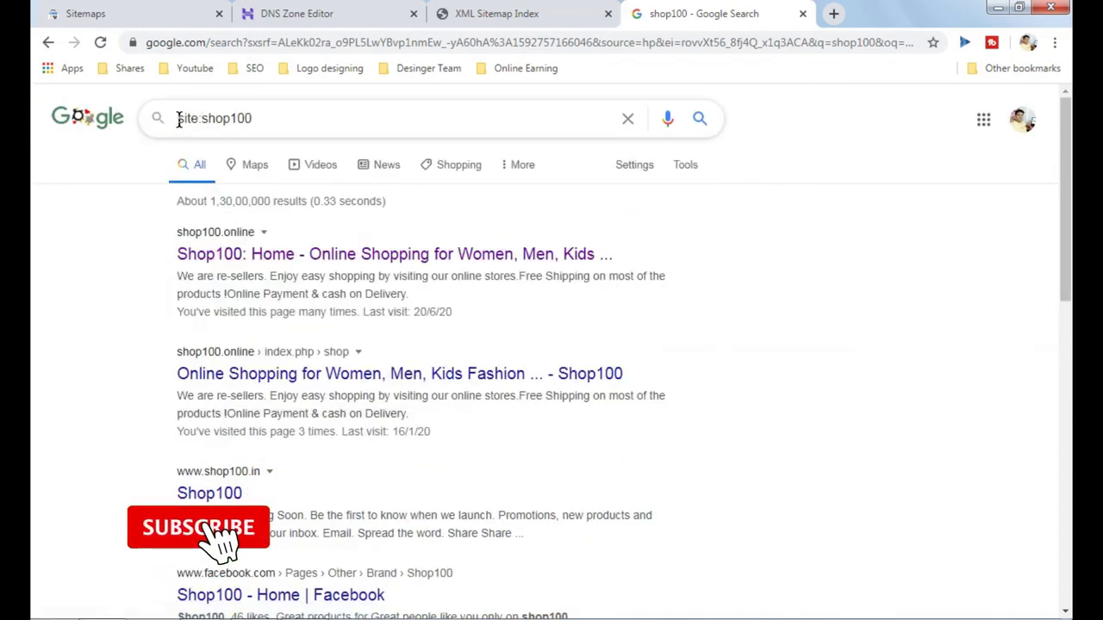
pyautogui.press('End')
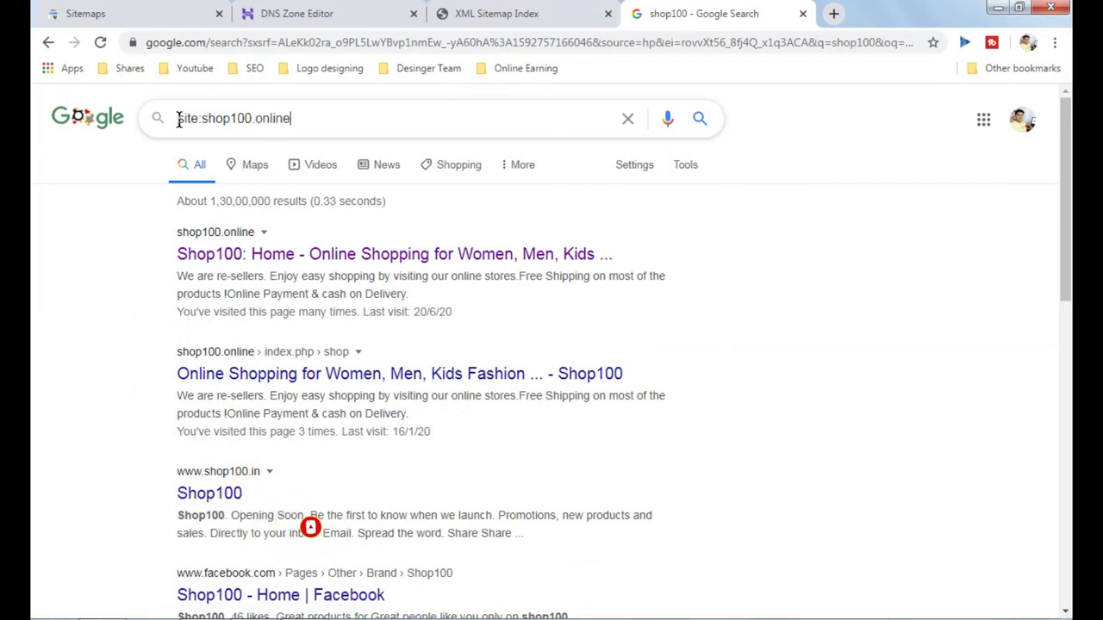
pyautogui.write('.online')
pyautogui.press('Return')
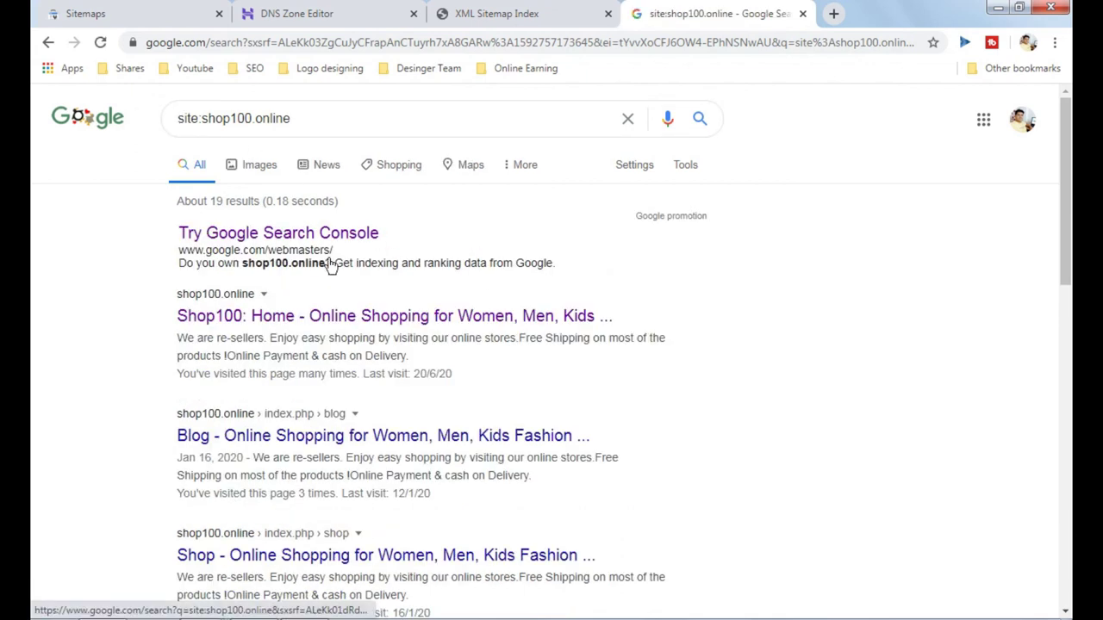
# - Examine which shop100.online pages appear in the site search results
pyautogui.scroll(-3, 341, 293)
pyautogui.scroll(-2, 375, 259)
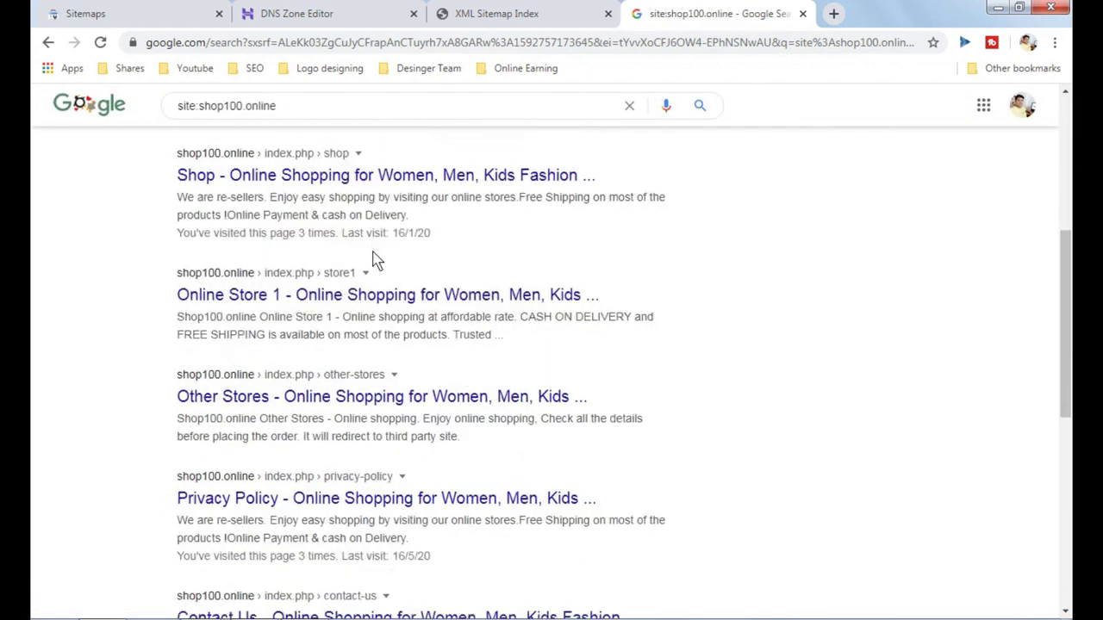
pyautogui.scroll(5, 276, 344)
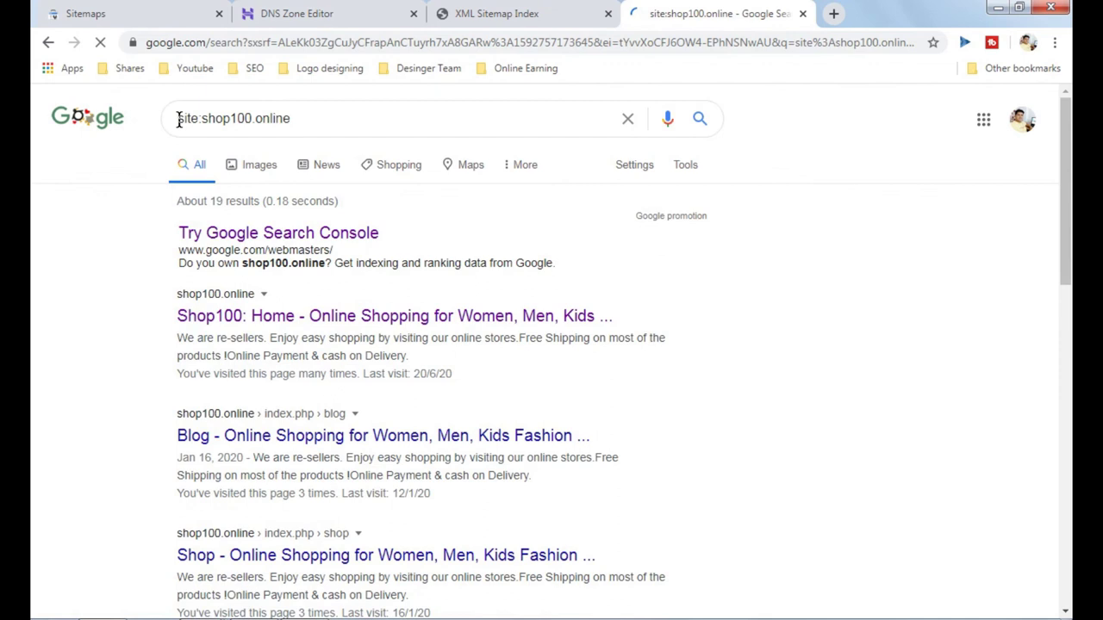
pyautogui.scroll(-1, 347, 331)
pyautogui.scroll(-2, 347, 331)
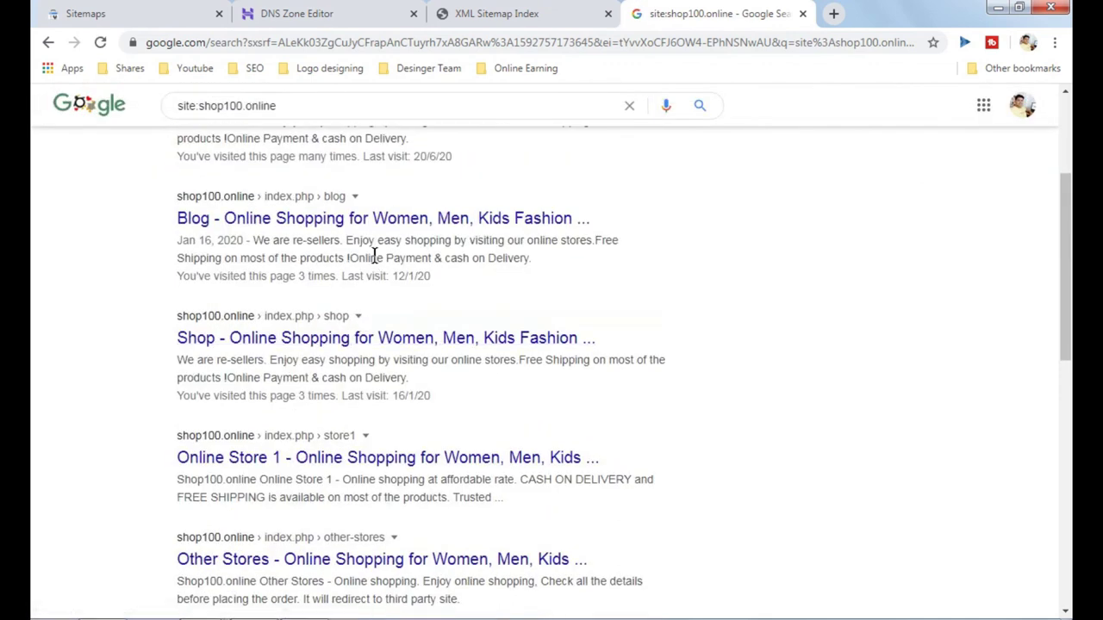
pyautogui.scroll(-2, 377, 265)
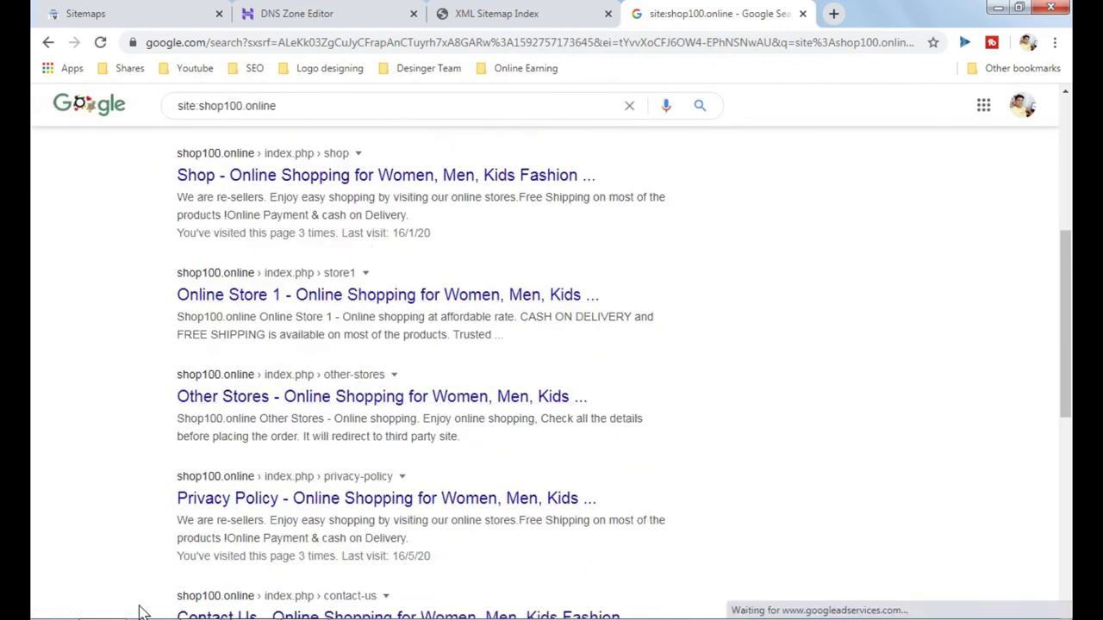
pyautogui.scroll(4, 178, 115)
pyautogui.scroll(-2, 345, 310)
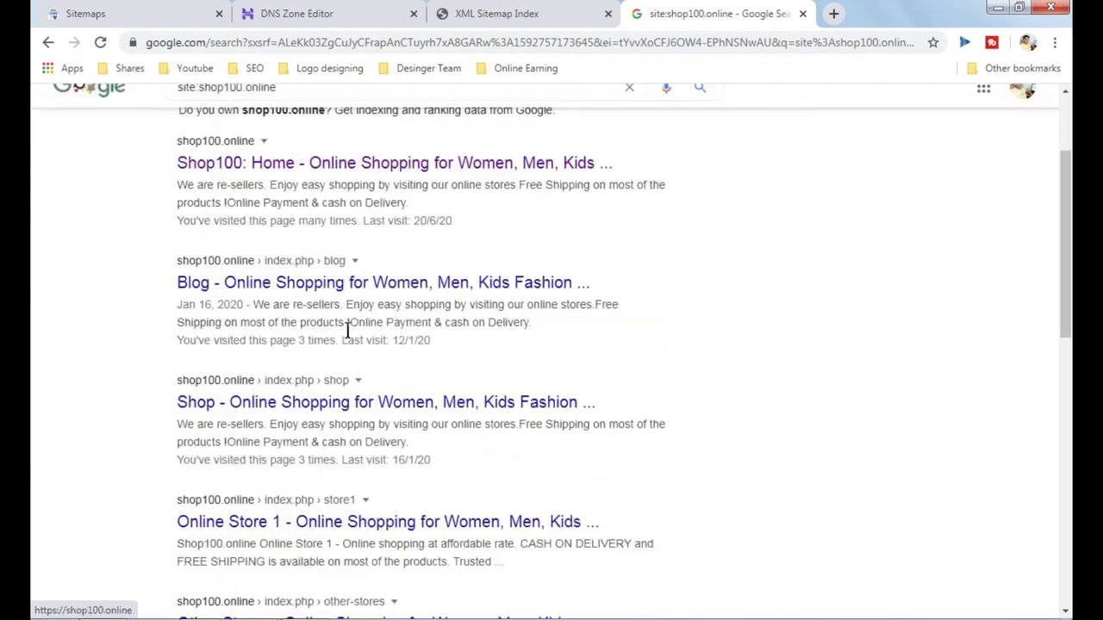
pyautogui.scroll(-2, 376, 261)
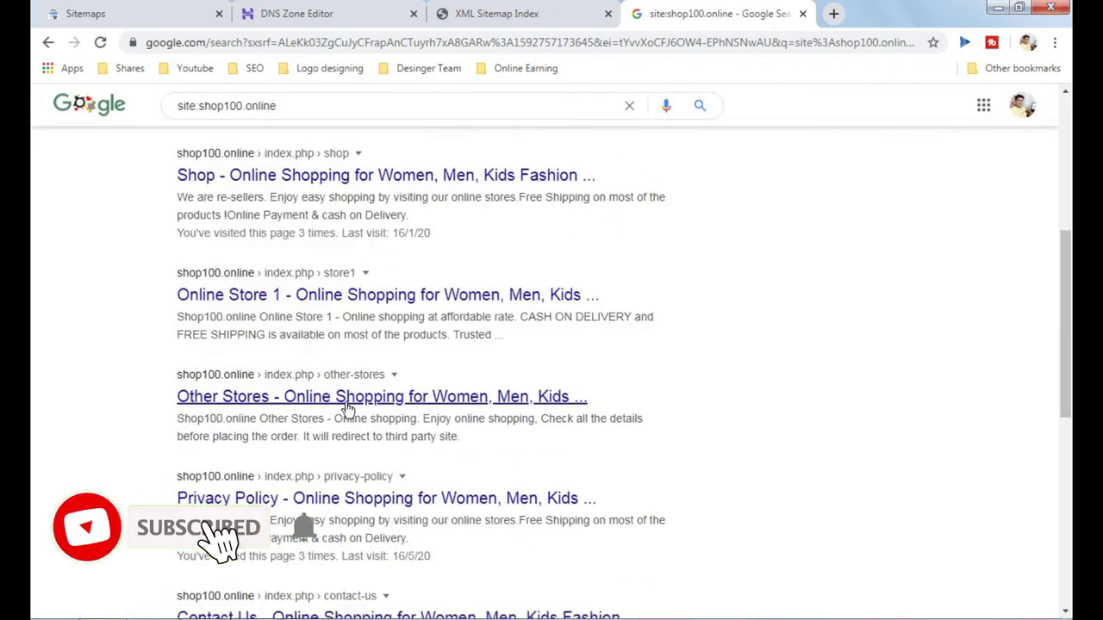
pyautogui.scroll(5, 258, 387)
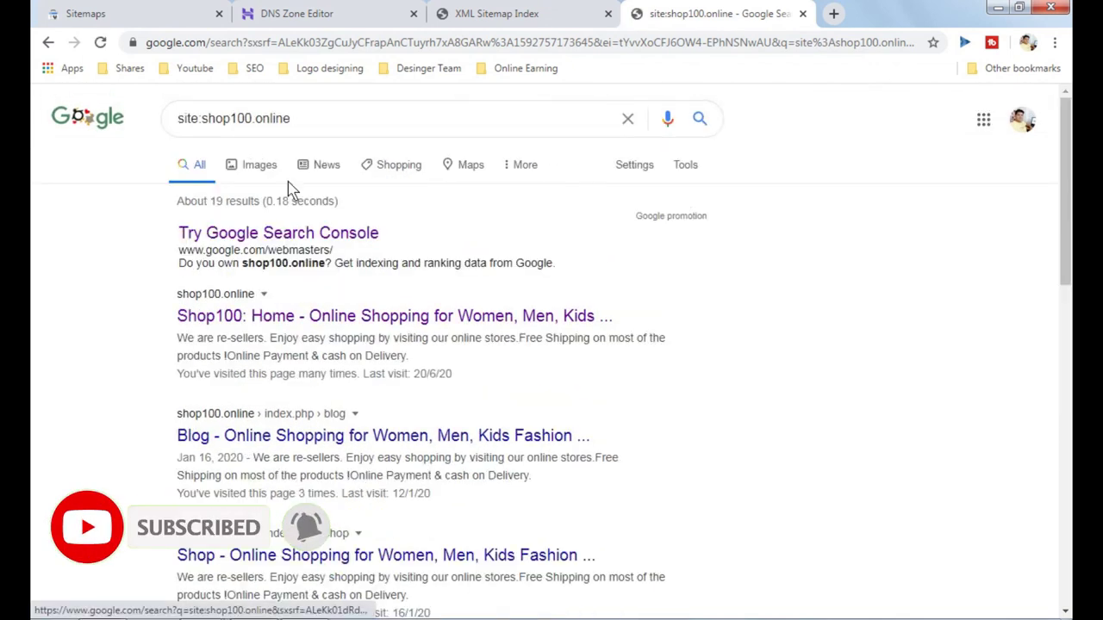
# - Review the titles, URLs and descriptions of the indexed shop100.online pages, from the home page down to the contact page
pyautogui.scroll(-1, 348, 330)
pyautogui.scroll(-1, 348, 330)
pyautogui.scroll(-2, 375, 257)
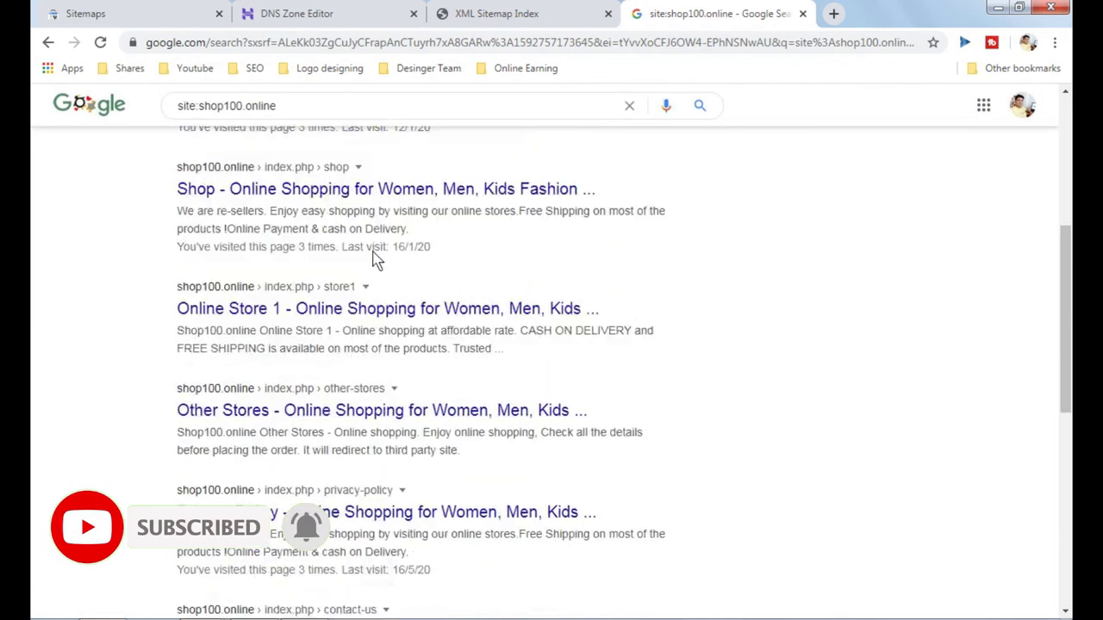
pyautogui.scroll(4, 310, 526)
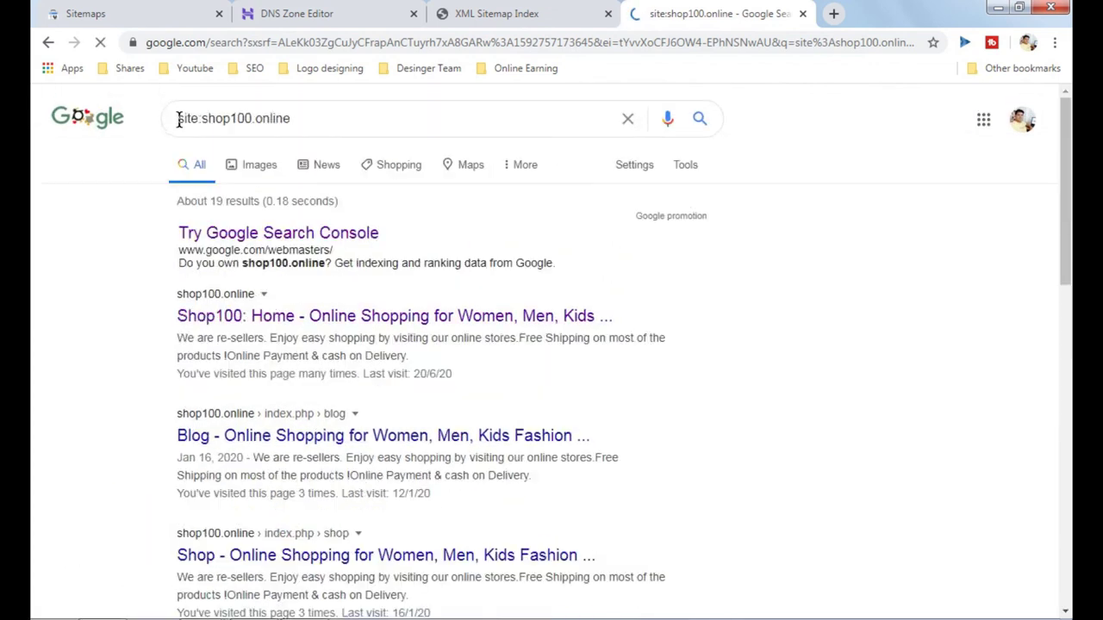
pyautogui.scroll(-2, 348, 330)
pyautogui.scroll(3, 348, 330)
pyautogui.scroll(-2, 350, 318)
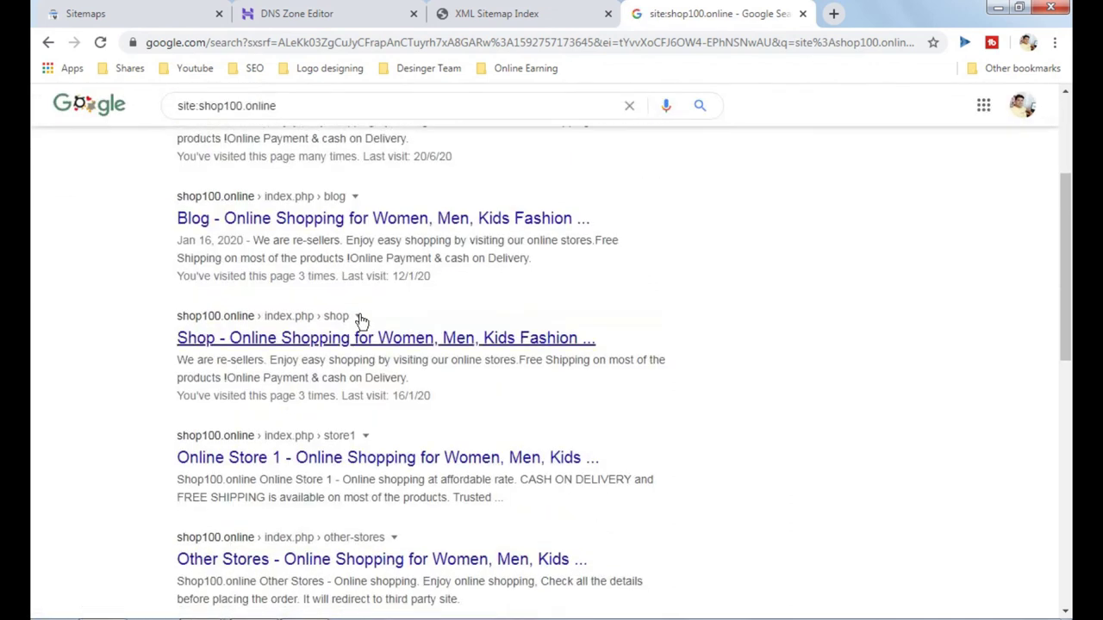
pyautogui.scroll(-2, 374, 259)
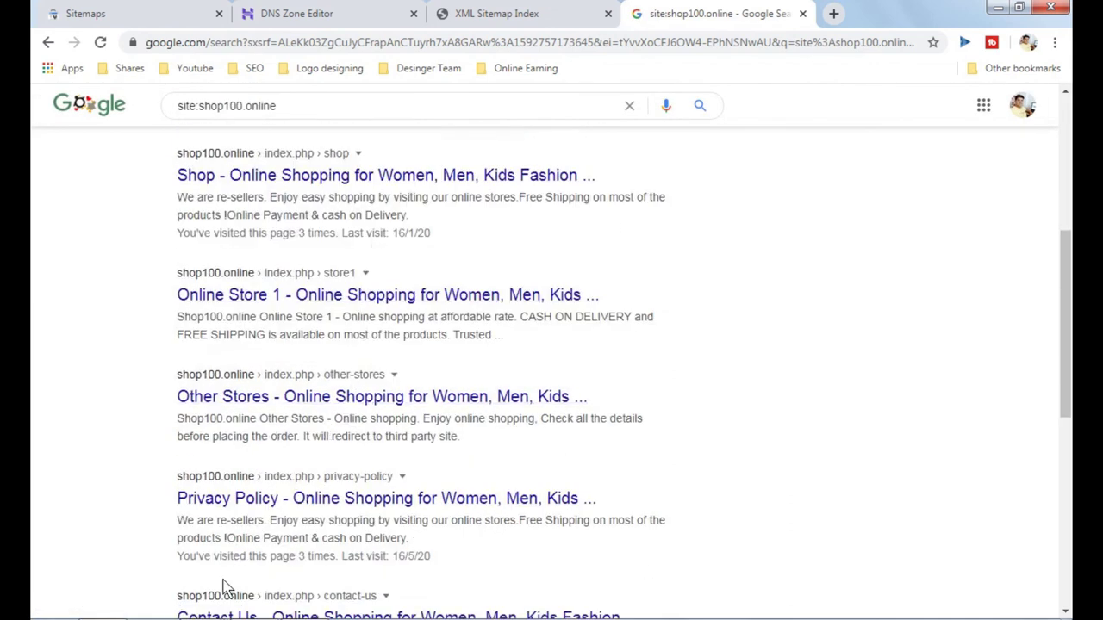
pyautogui.scroll(4, 226, 587)
pyautogui.scroll(-1, 348, 330)
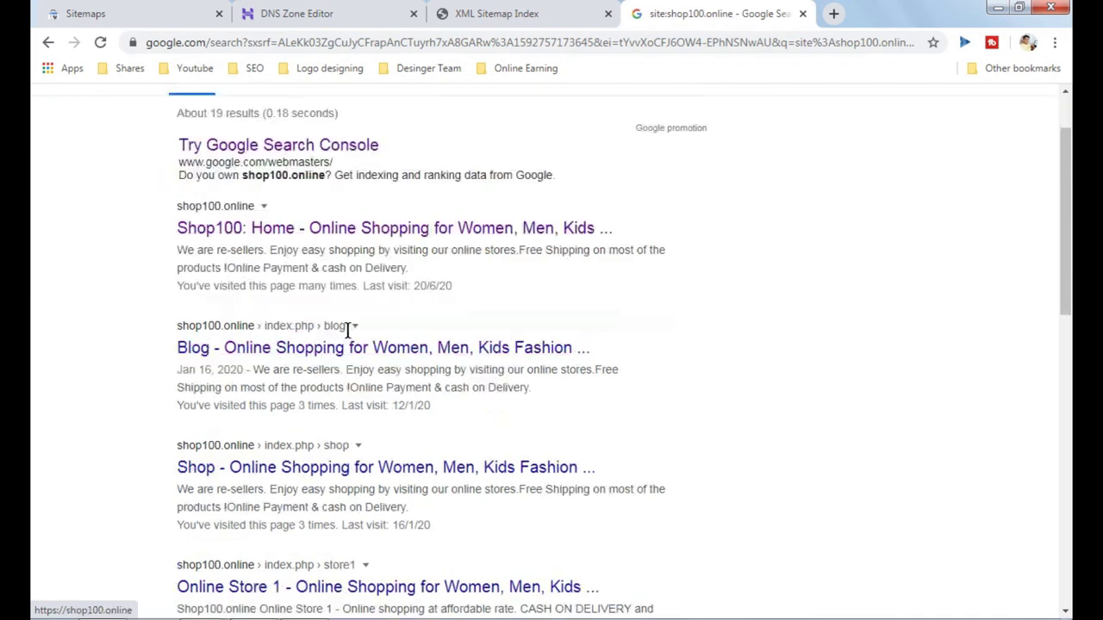
pyautogui.scroll(-1, 348, 330)
pyautogui.scroll(-2, 374, 259)
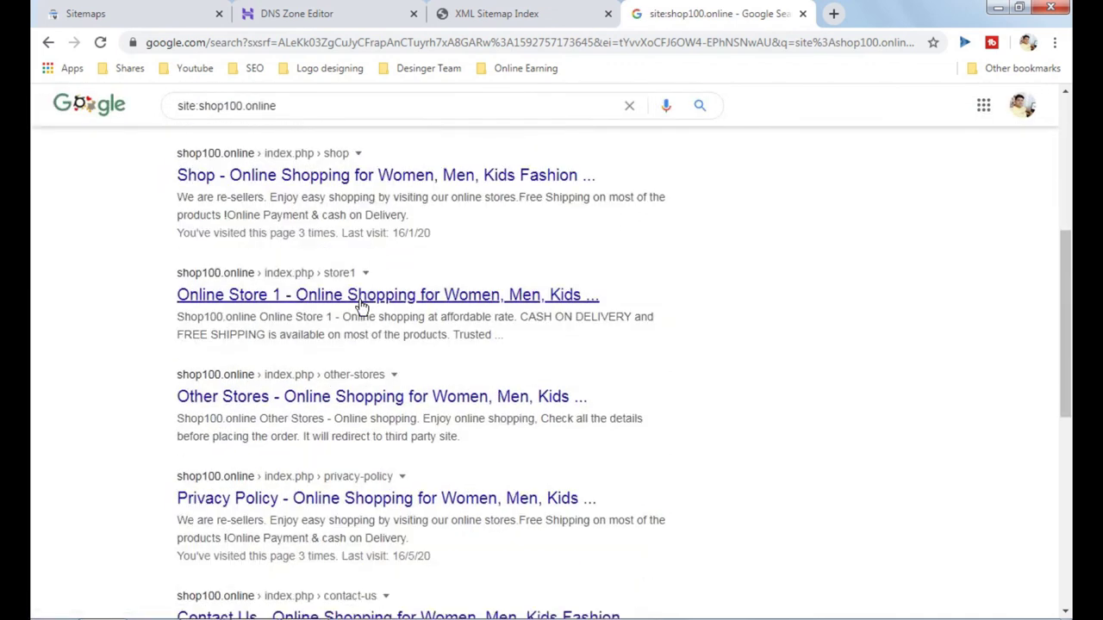